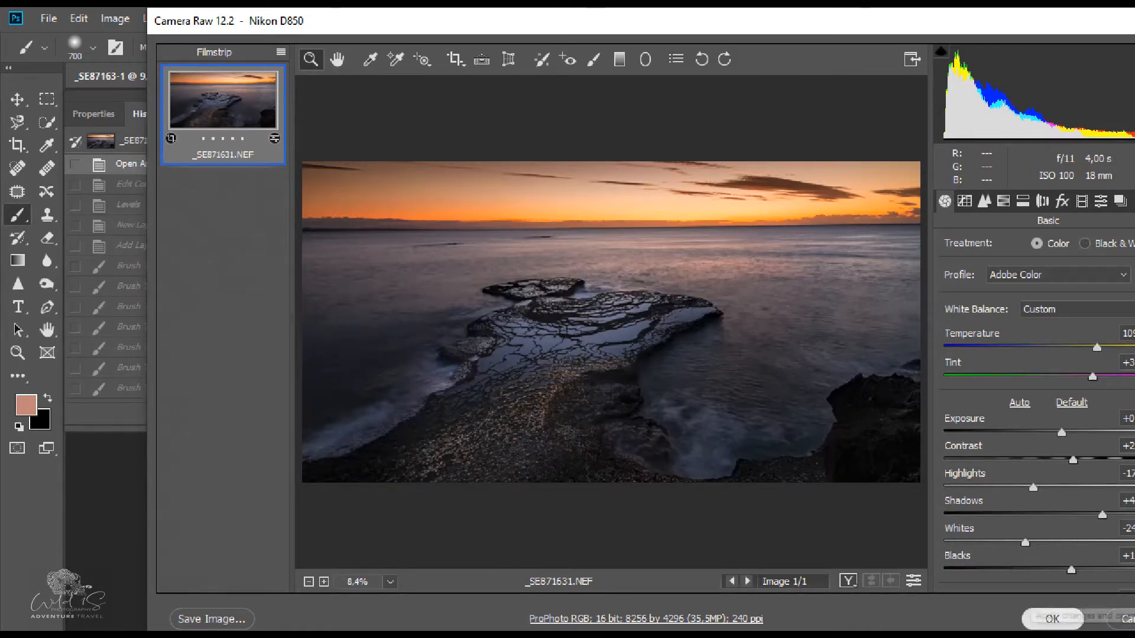
# Step: Accept the Camera Raw edits and apply Levels to the photo with input black 2 and midtone 0.96
pyautogui.click(1055, 619)
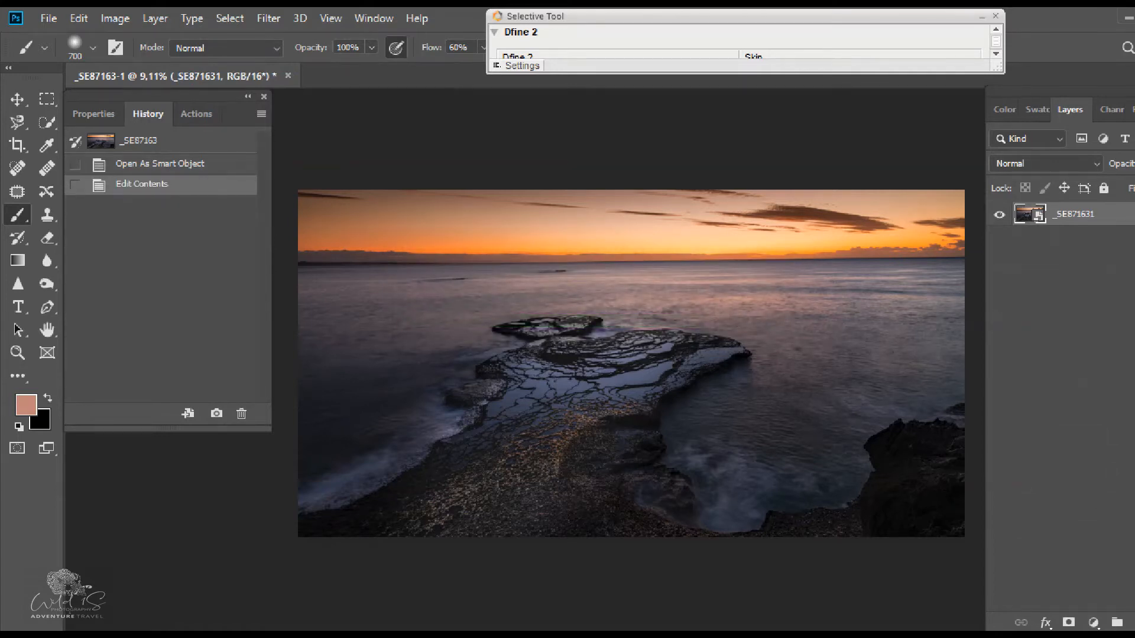
pyautogui.hotkey('ctrl', 'l')
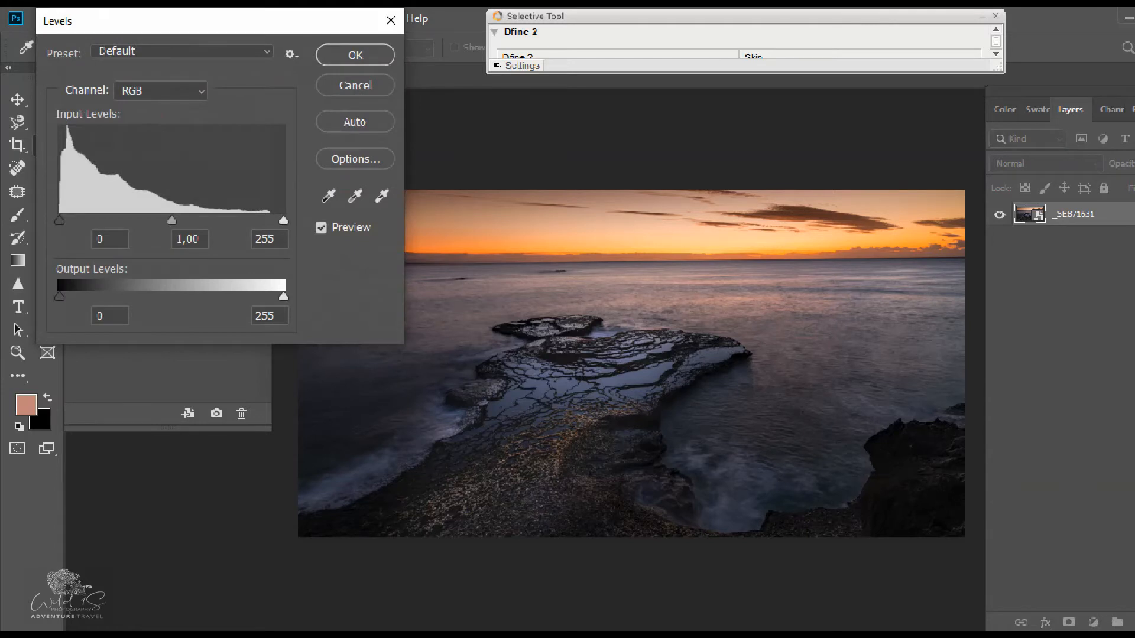
pyautogui.moveTo(59, 220); pyautogui.dragTo(62, 220)
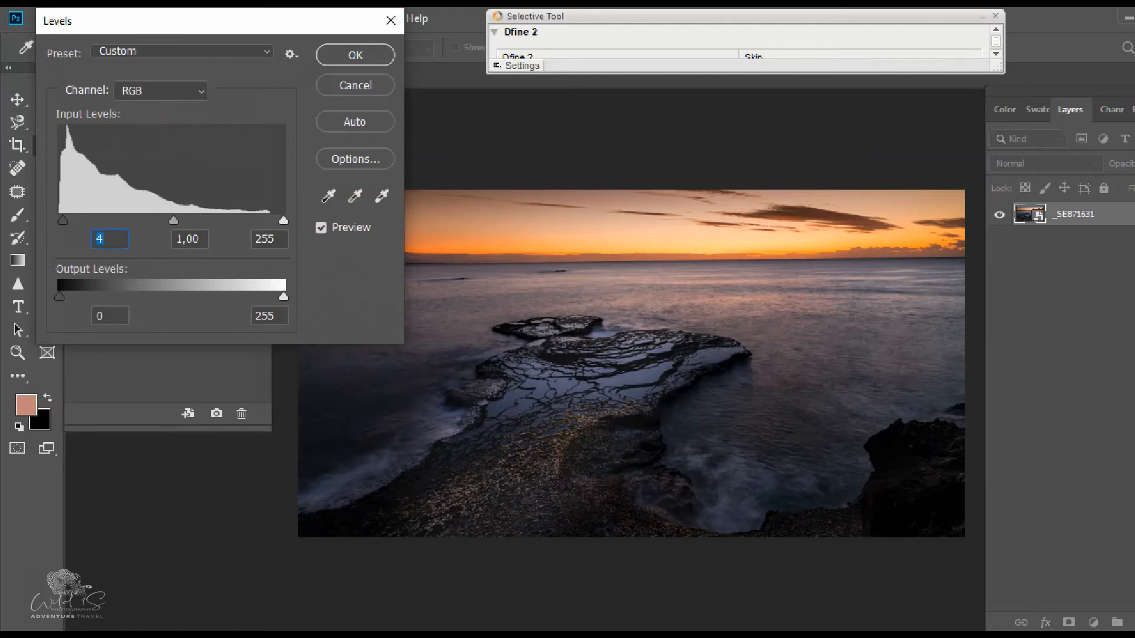
pyautogui.write('0')
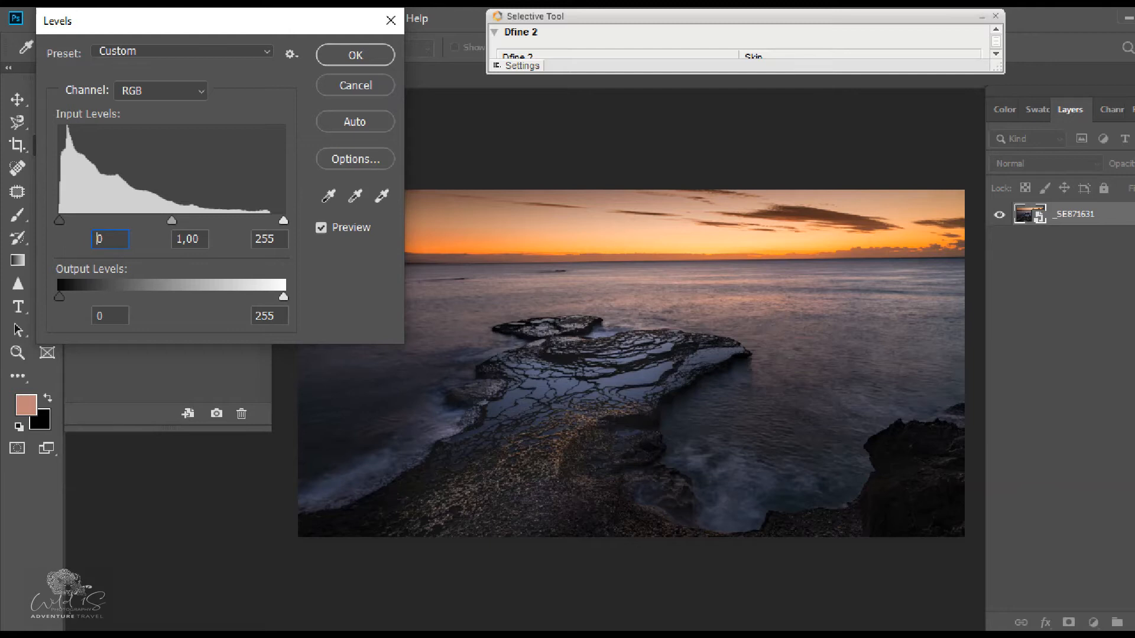
pyautogui.moveTo(59, 221); pyautogui.dragTo(61, 220)
pyautogui.moveTo(173, 220); pyautogui.dragTo(175, 220)
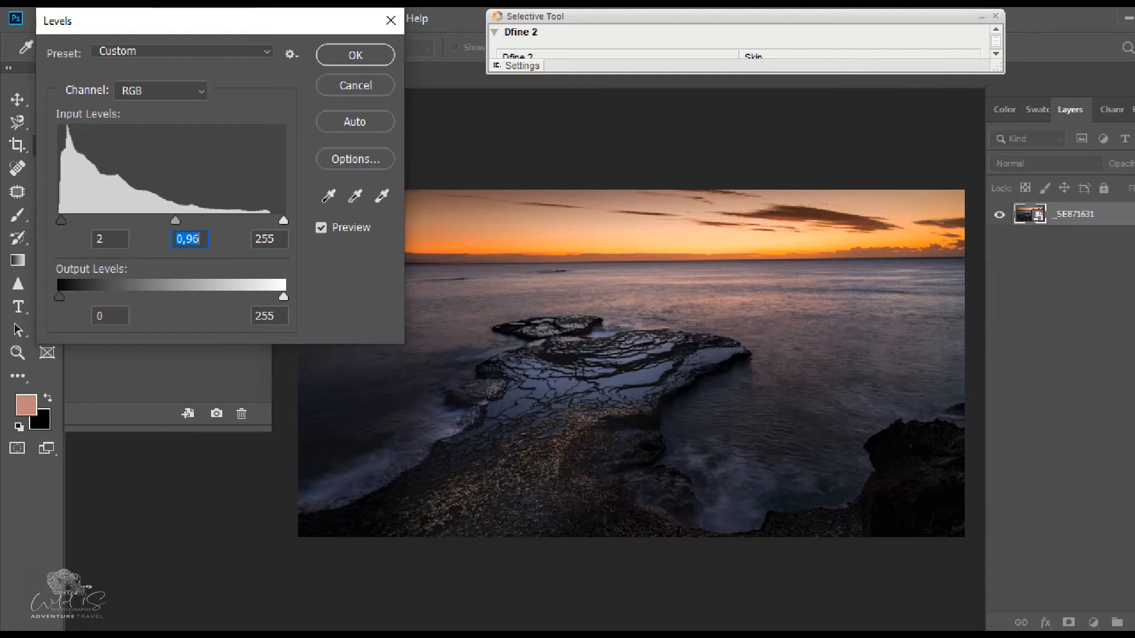
pyautogui.press('Return')
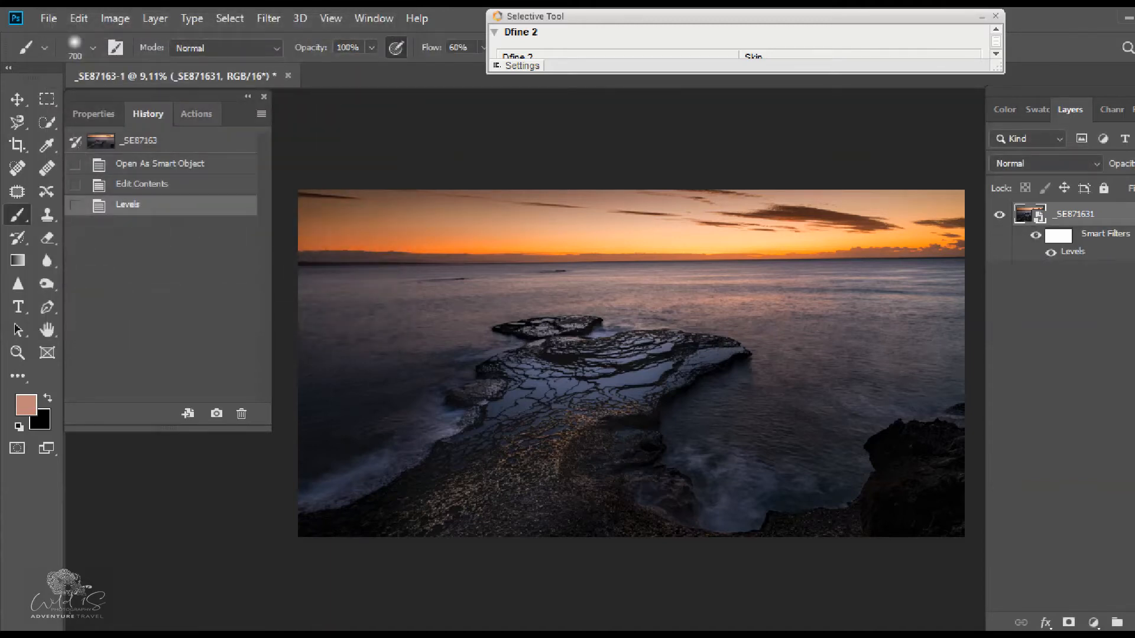
# Step: Run the Dodge & Burn action to add a soft-light dodge and burn layer above the photo
pyautogui.click(196, 114)
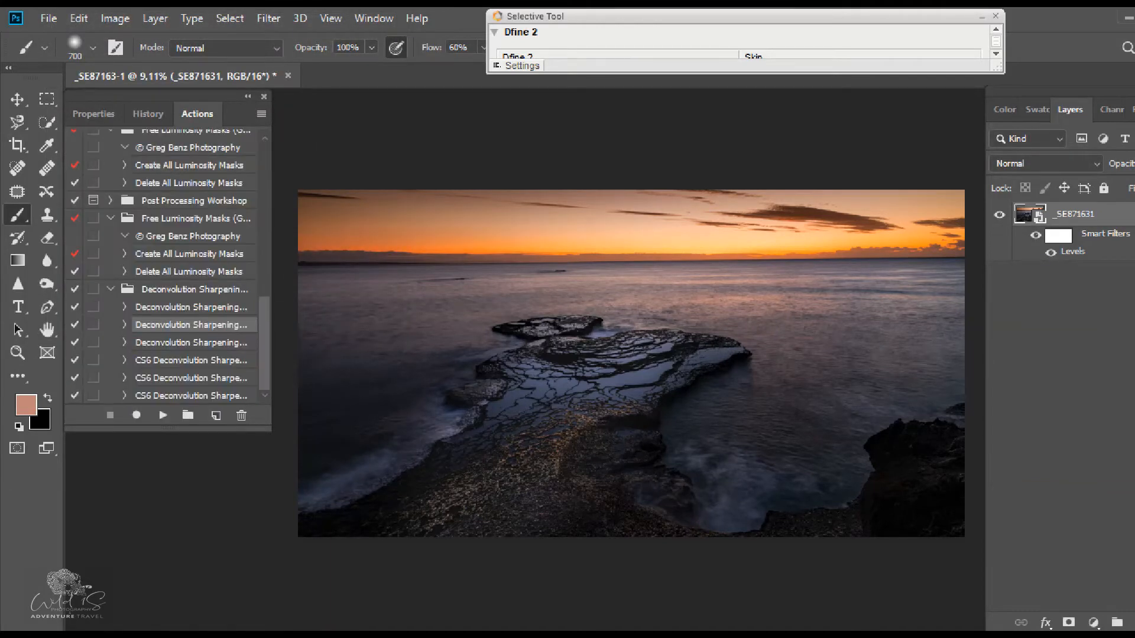
pyautogui.scroll(5, 189, 324)
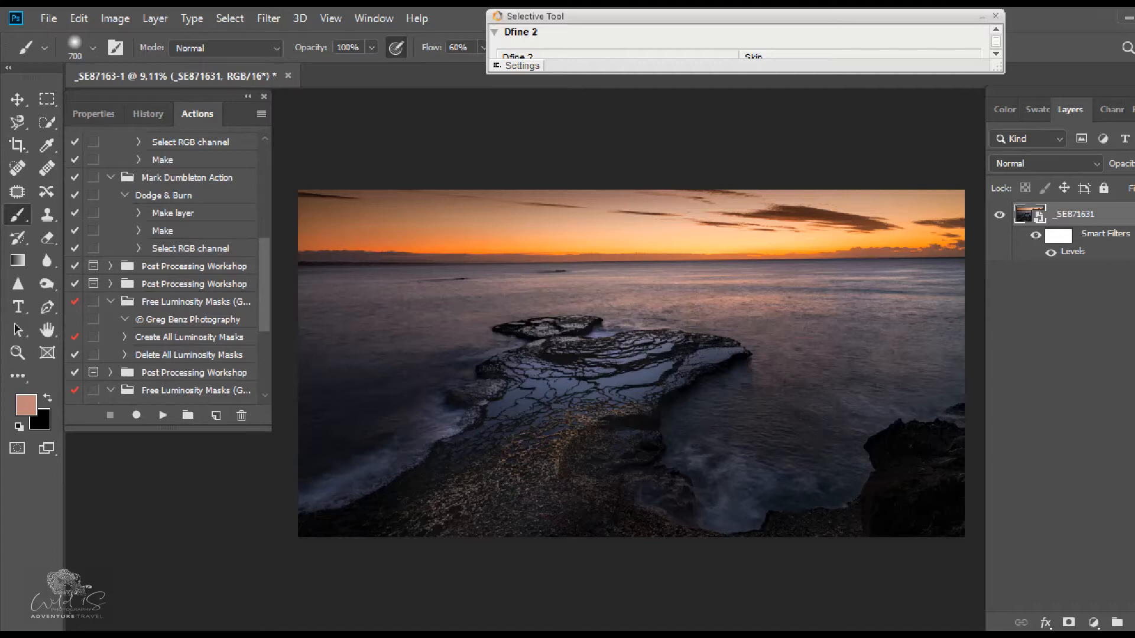
pyautogui.click(163, 196)
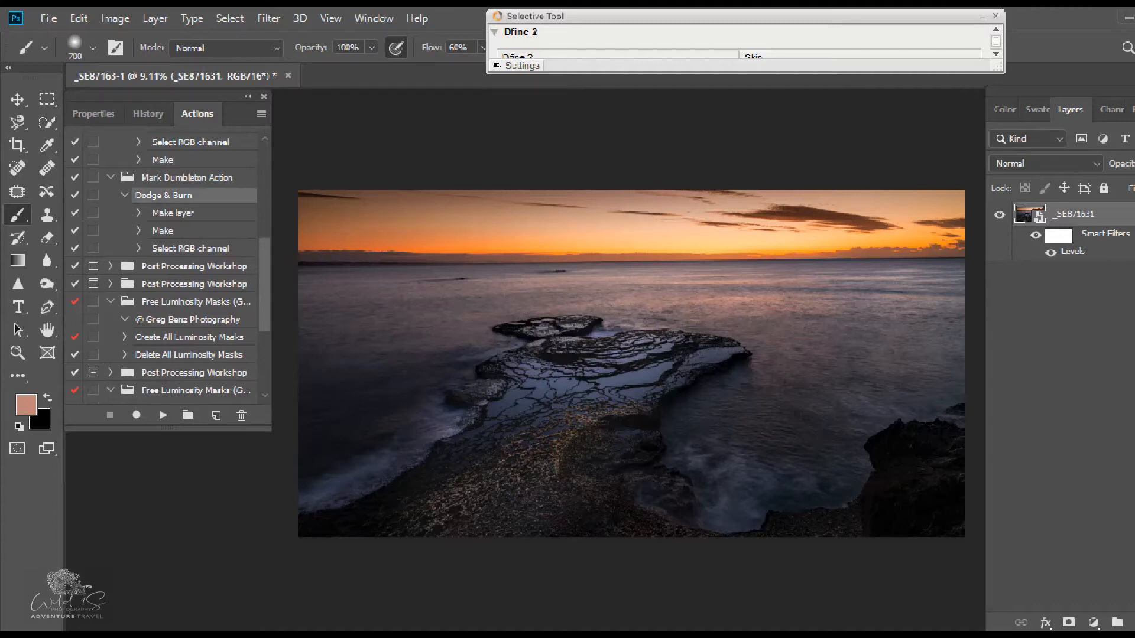
pyautogui.click(162, 415)
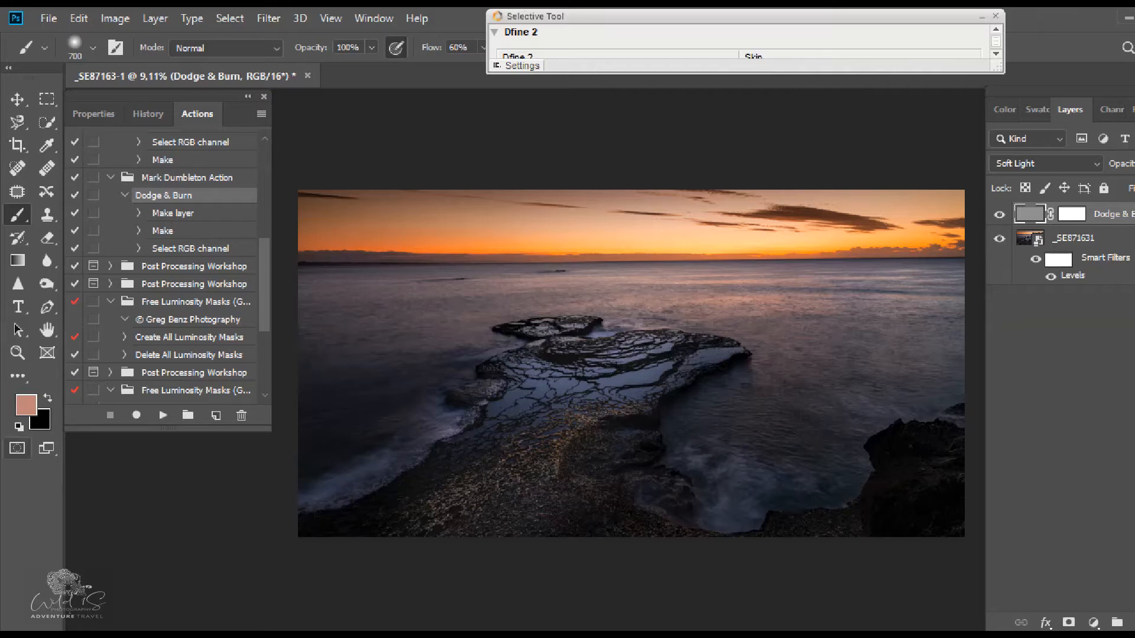
# Step: Set up a soft white brush with 21% opacity, 400 px size and 6% hardness
pyautogui.press('d')
pyautogui.press('x')
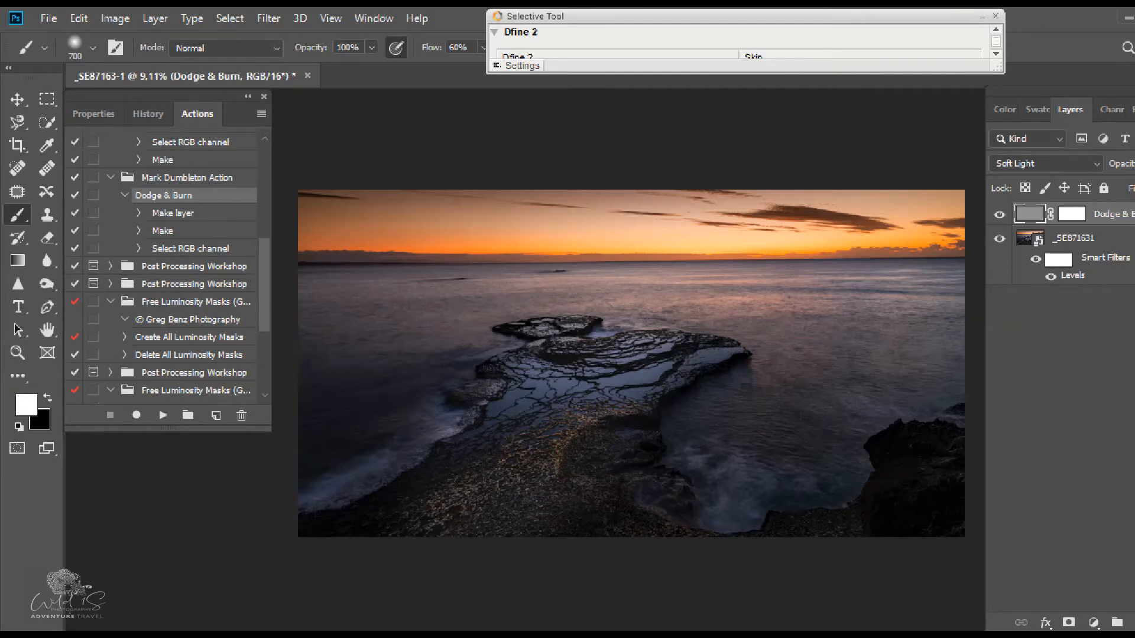
pyautogui.click(371, 48)
pyautogui.moveTo(372, 68); pyautogui.dragTo(306, 68)
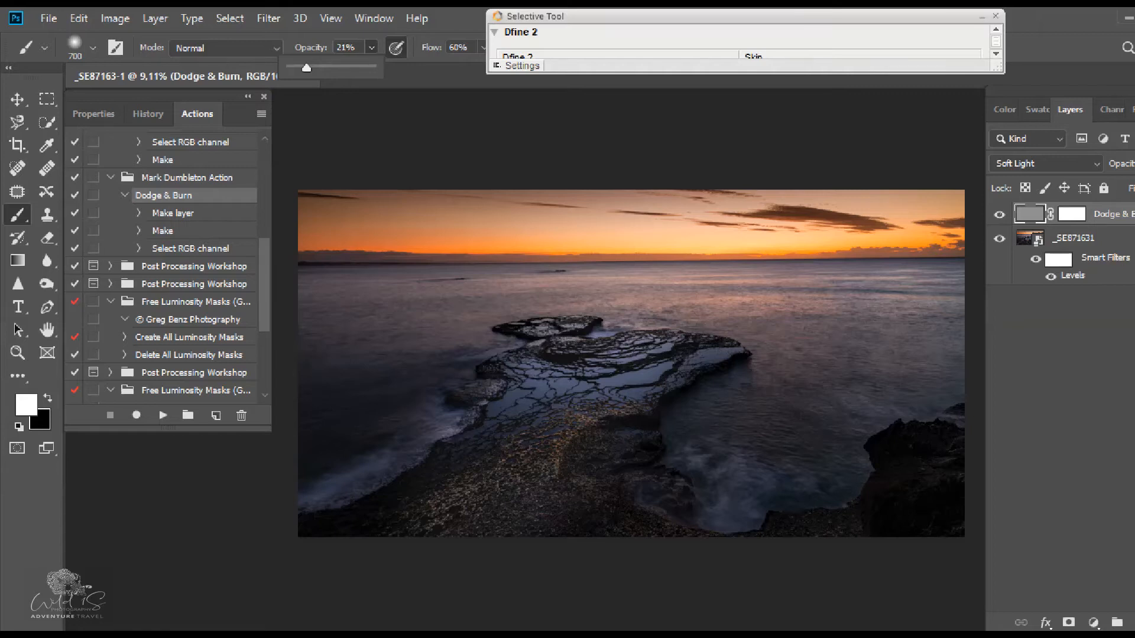
pyautogui.press('[')
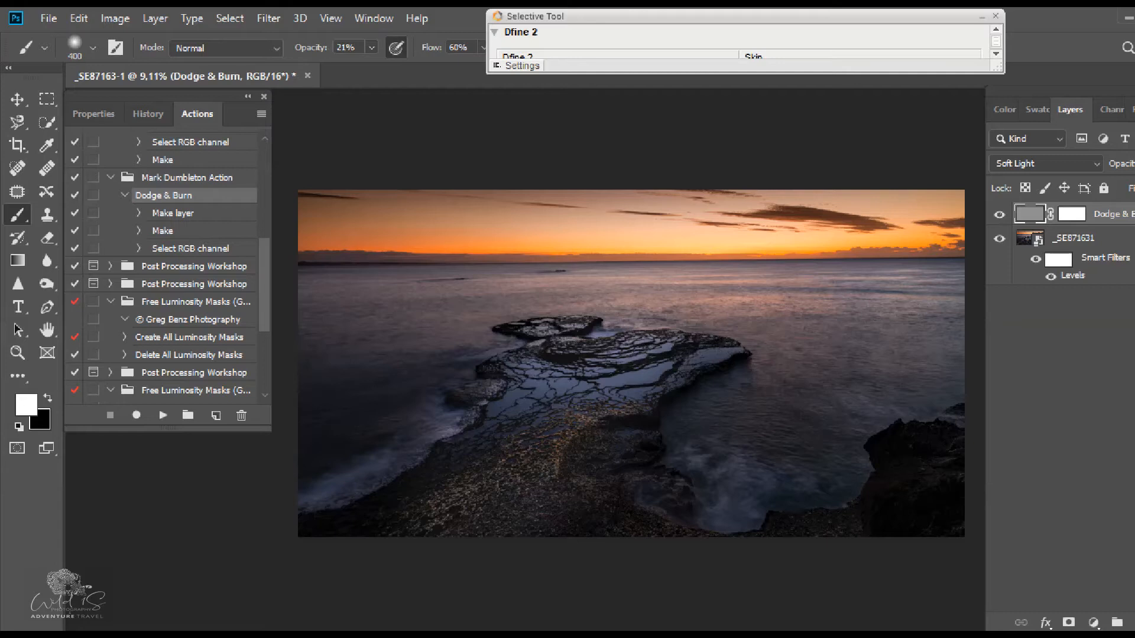
pyautogui.click(93, 48)
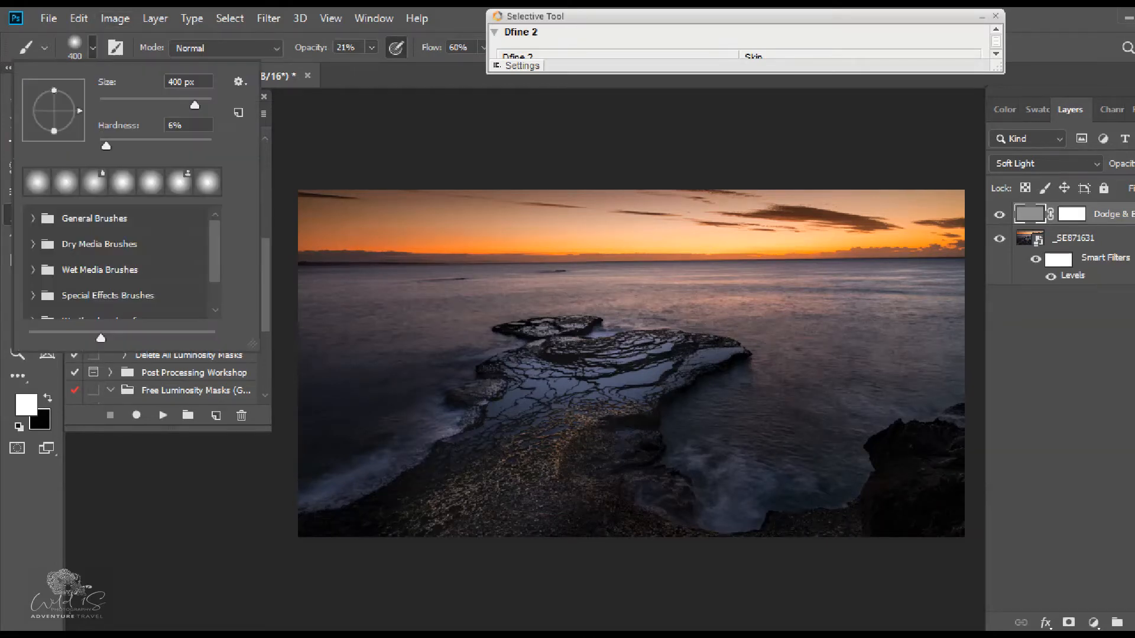
pyautogui.click(105, 146)
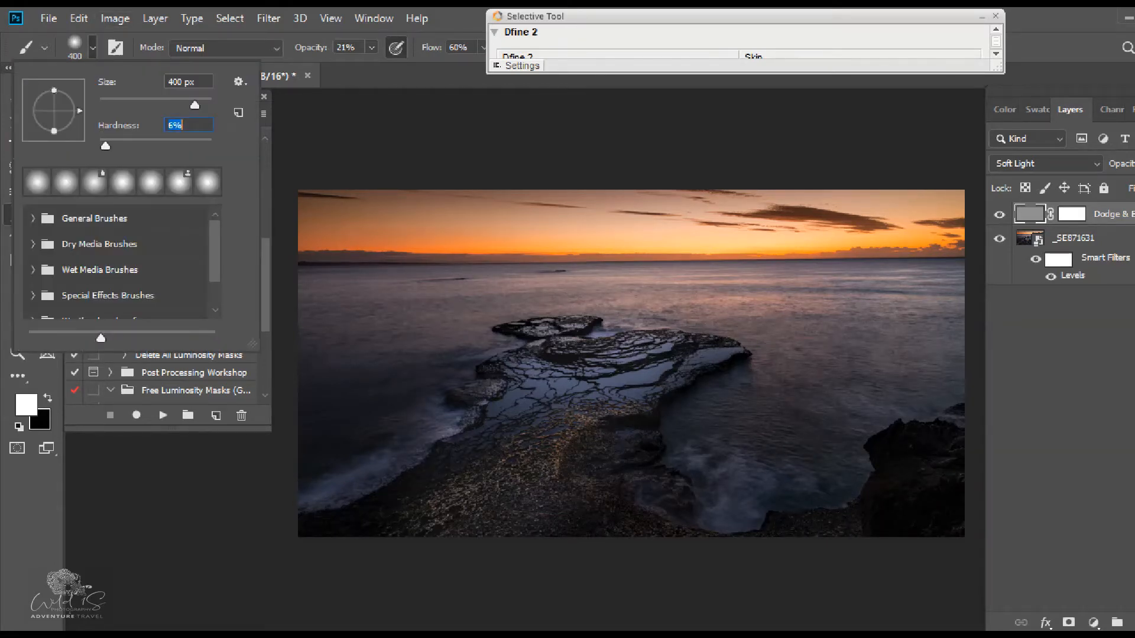
pyautogui.press('Return')
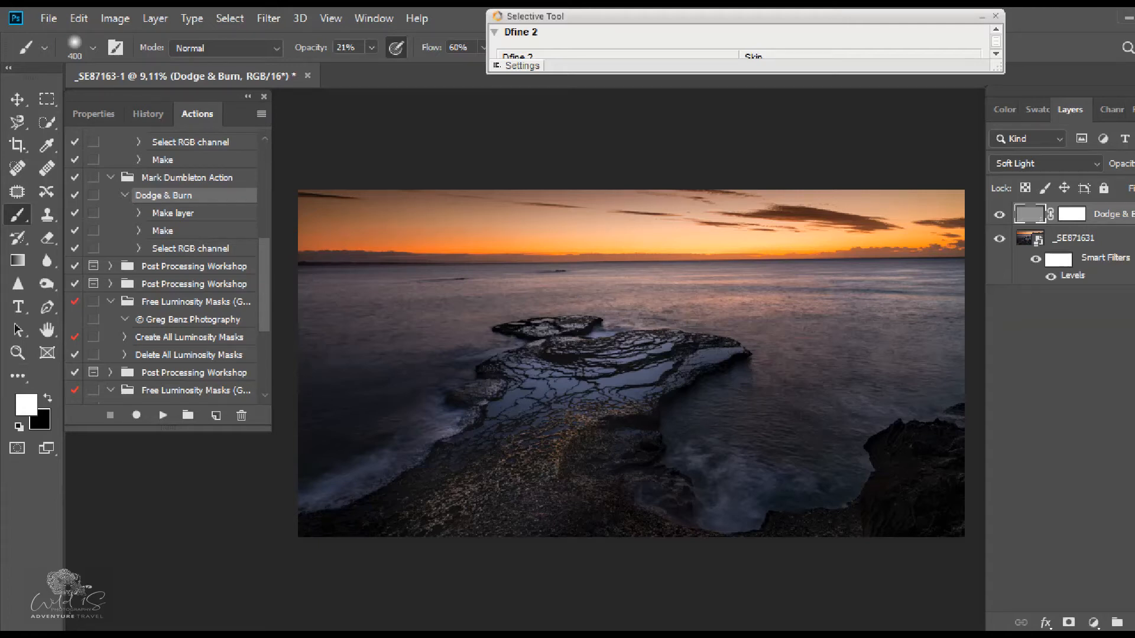
# Step: Sample a muted pink foreground color from the sea and paint over the water around the rock with an 800 px brush
pyautogui.click(26, 404)
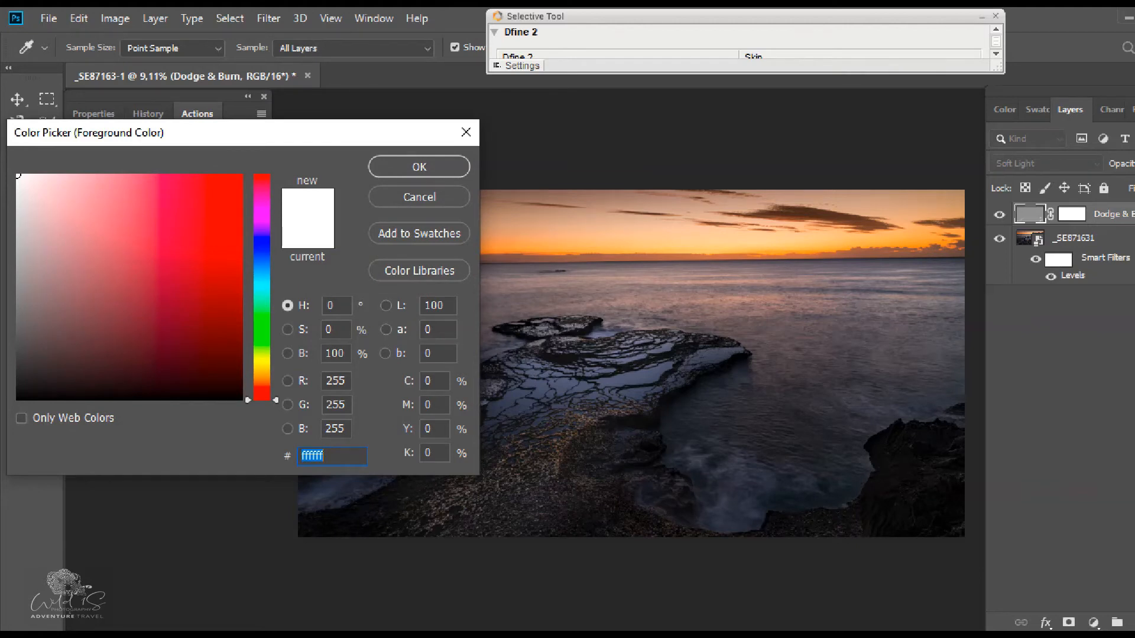
pyautogui.click(668, 299)
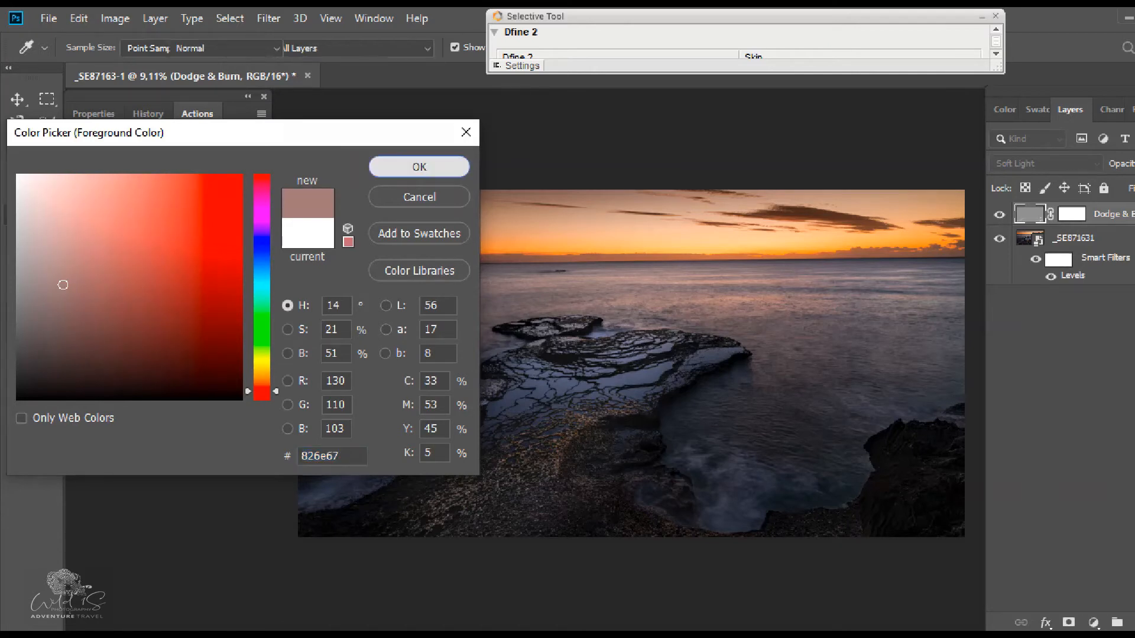
pyautogui.click(419, 167)
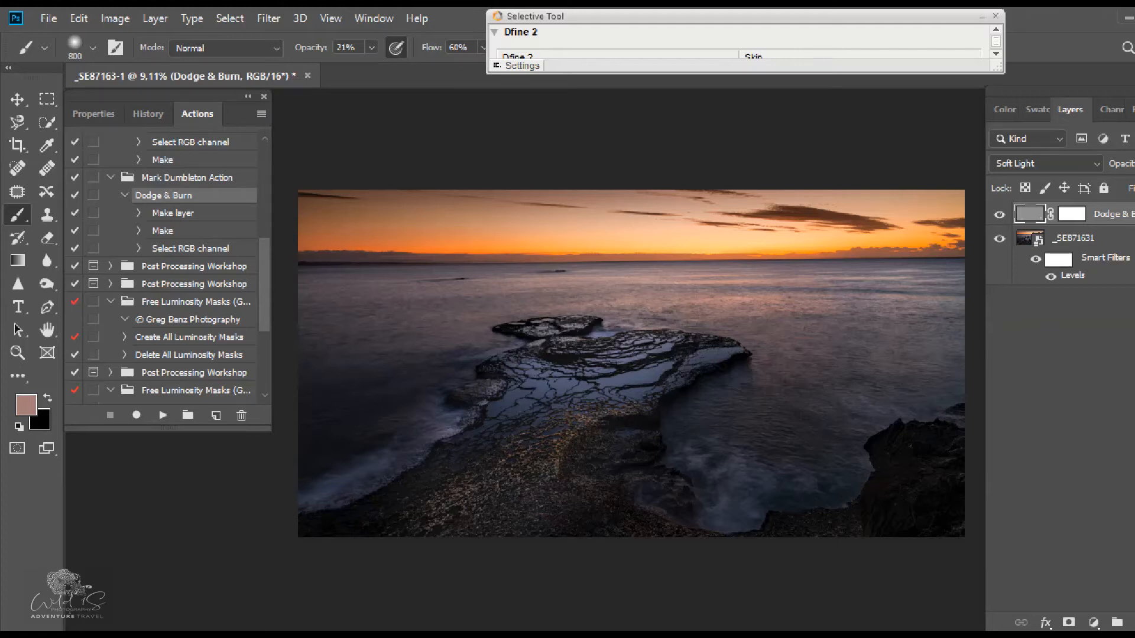
pyautogui.moveTo(802, 311); pyautogui.dragTo(824, 351)
pyautogui.moveTo(548, 292); pyautogui.dragTo(381, 338)
# Step: Stamp the visible layers into a new layer and select the sky with the Quick Selection tool
pyautogui.hotkey('ctrl', 'shift', 'alt', 'e')
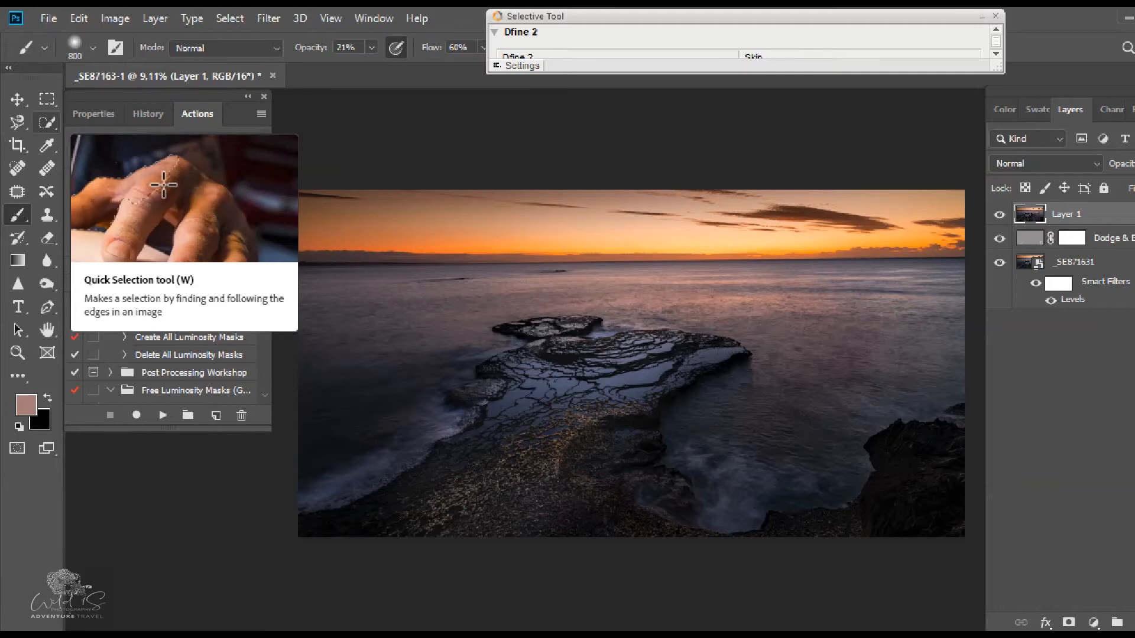
pyautogui.click(46, 122)
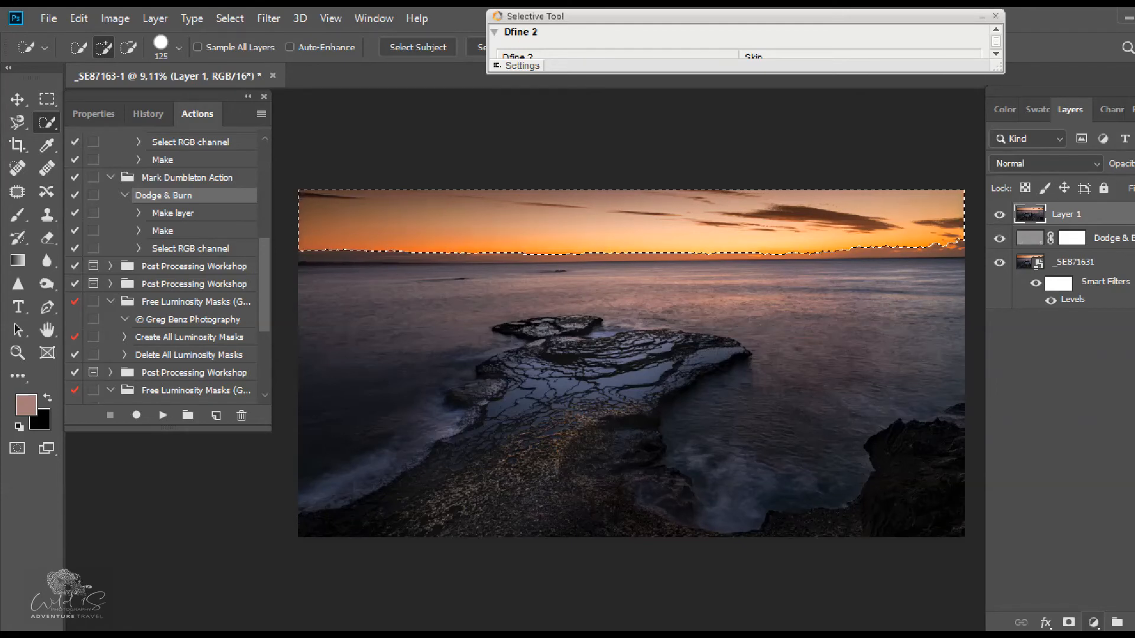
# Step: Add an Exposure adjustment layer masked to the selected sky and set its exposure to -0.32
pyautogui.click(1093, 623)
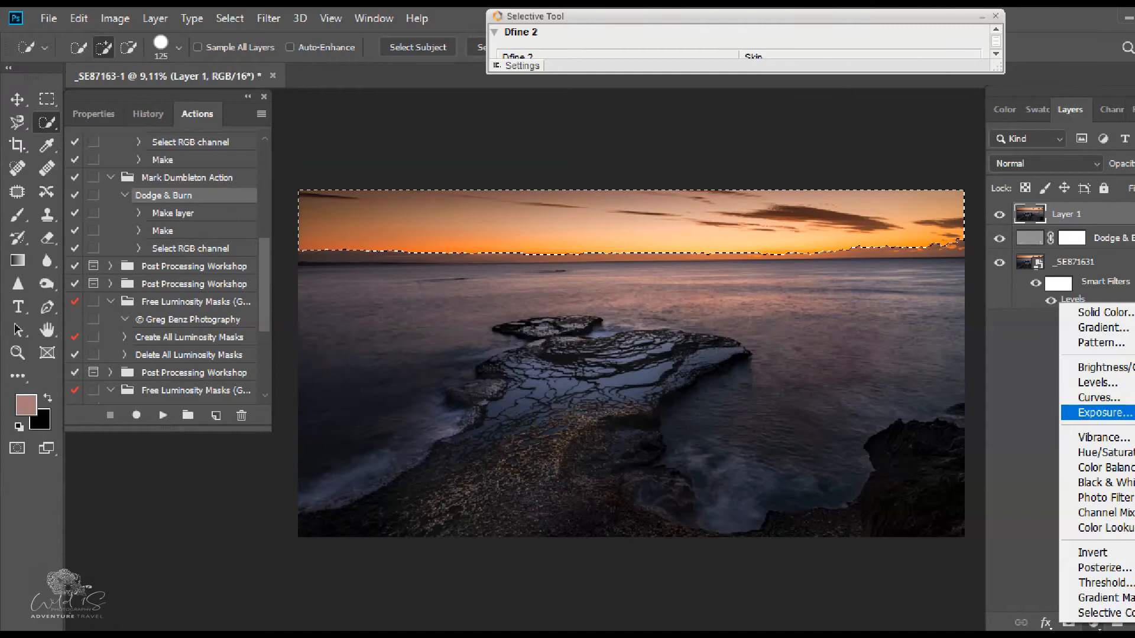
pyautogui.click(1103, 413)
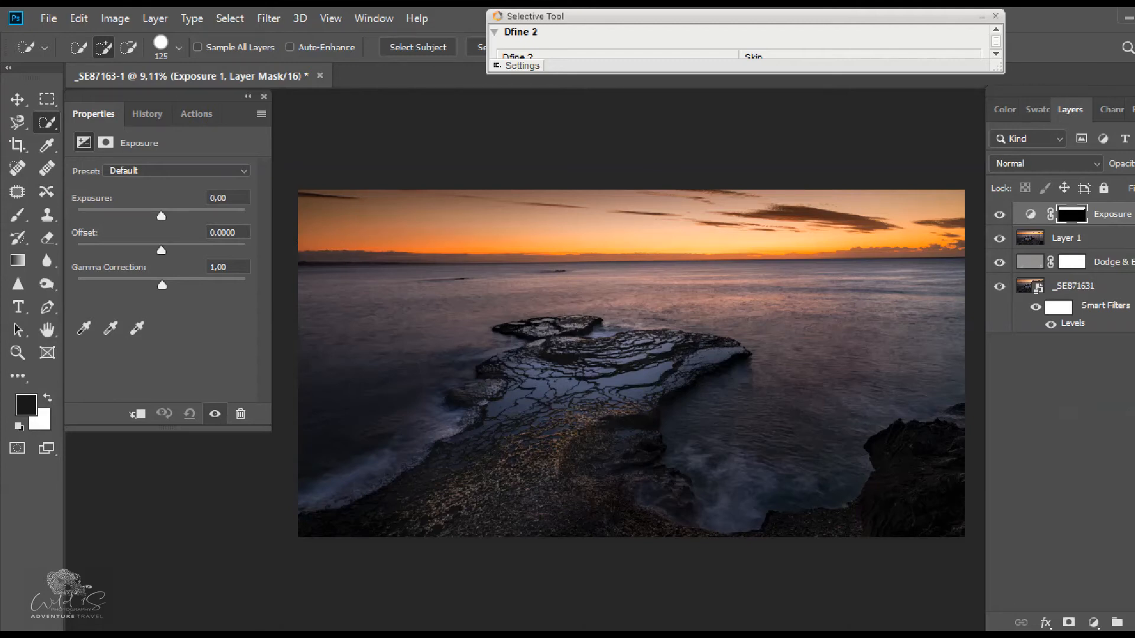
pyautogui.click(18, 214)
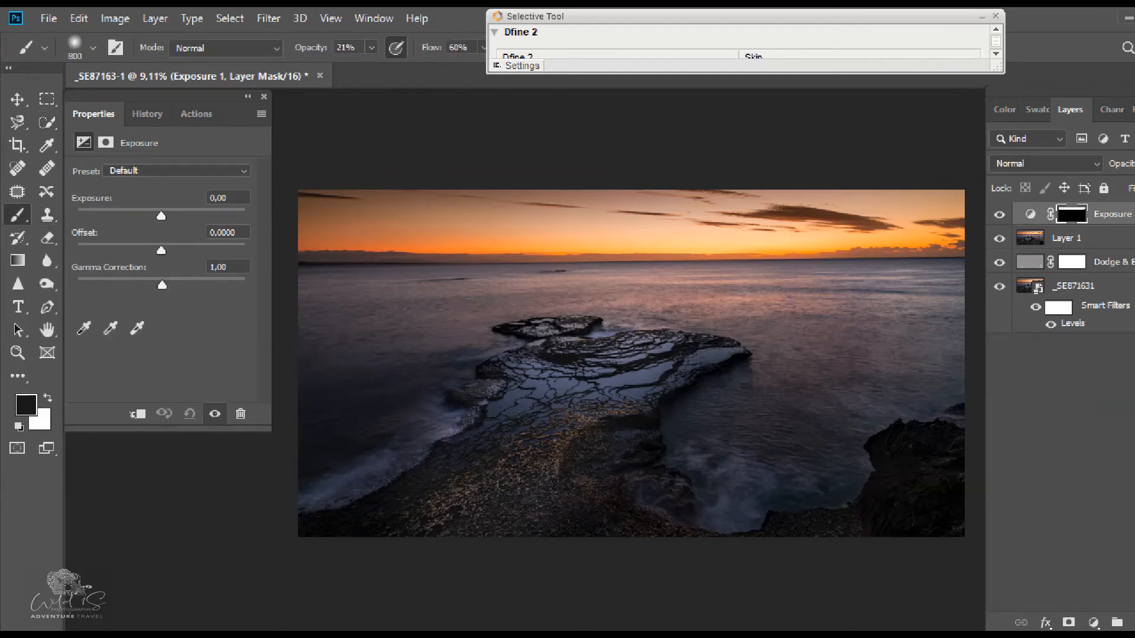
pyautogui.click(1030, 214)
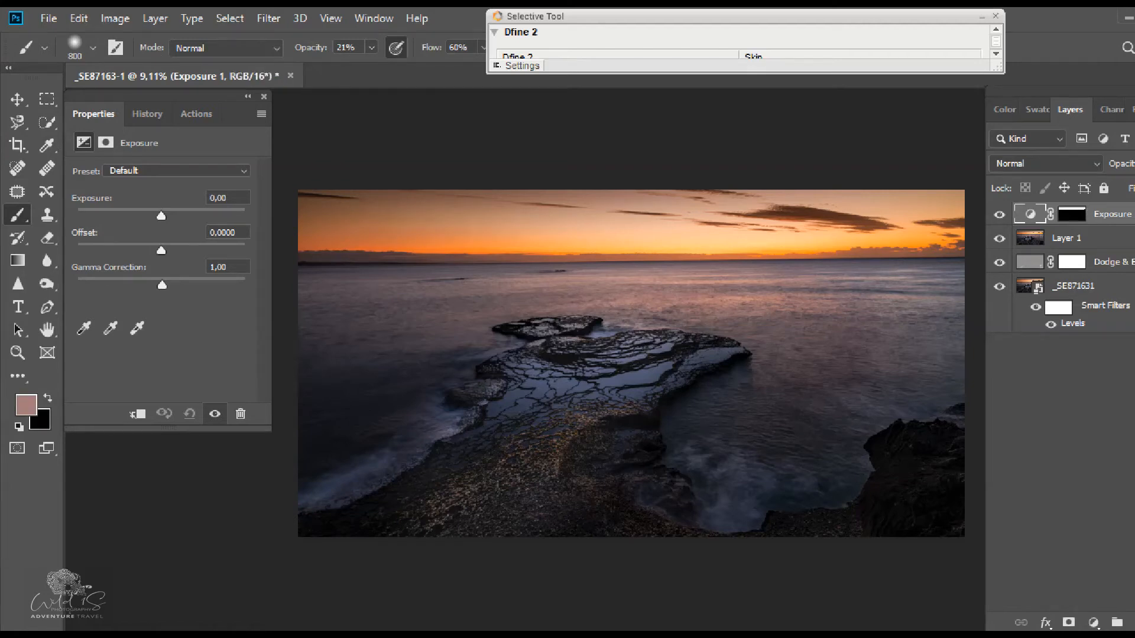
pyautogui.moveTo(161, 216); pyautogui.dragTo(157, 216)
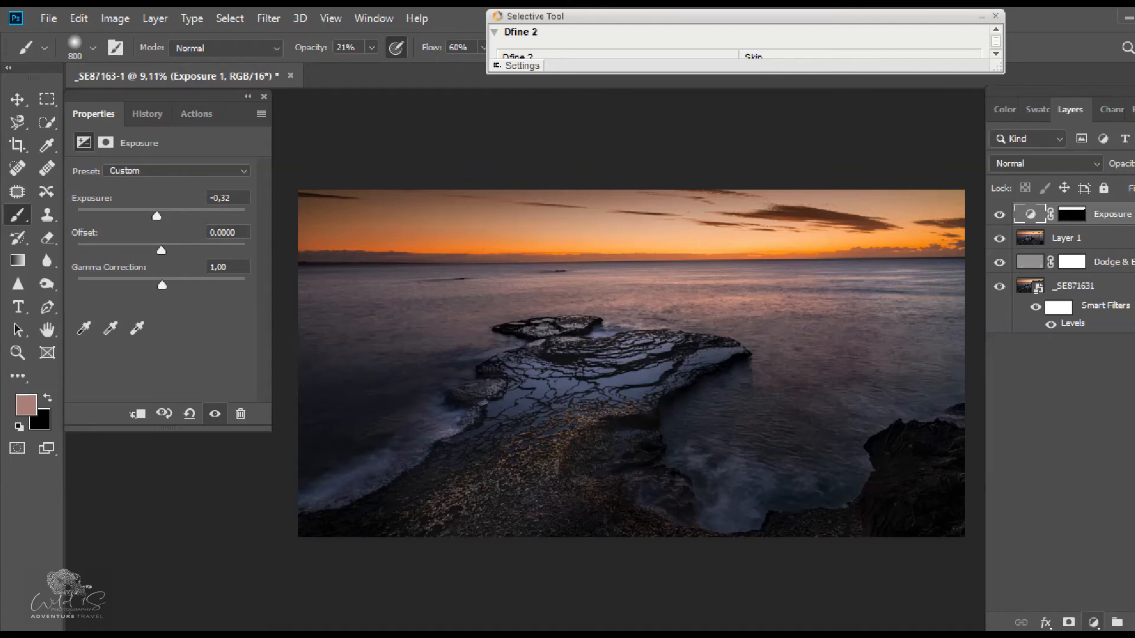
# Step: Add a Hue/Saturation adjustment layer, replace its mask with the Exposure layer's sky mask, and feather that mask slightly
pyautogui.click(1093, 623)
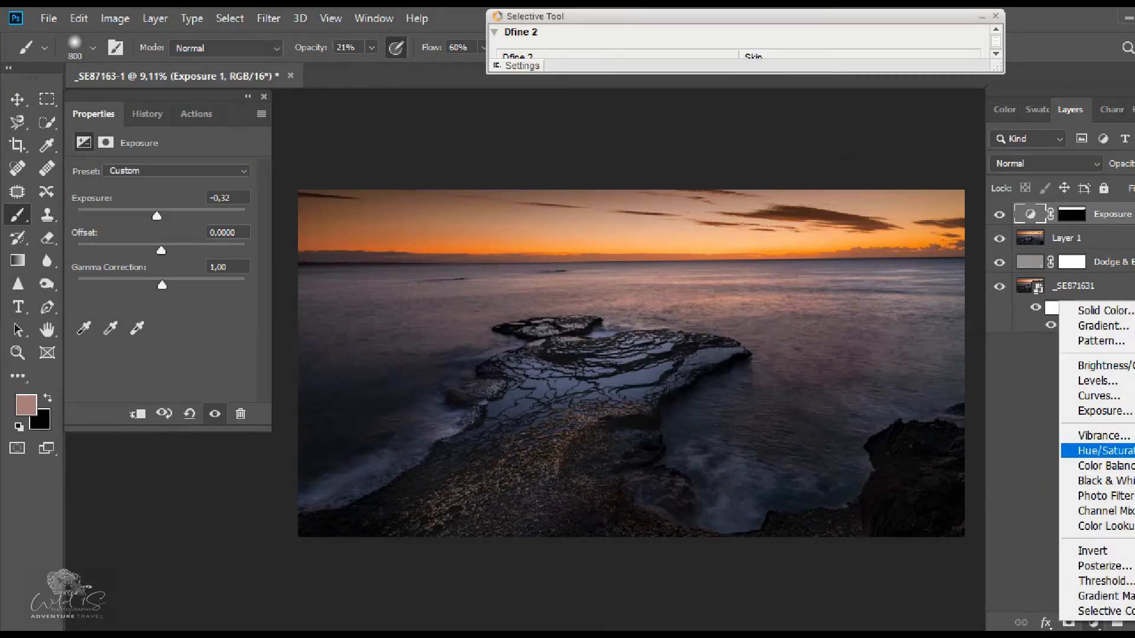
pyautogui.click(1099, 450)
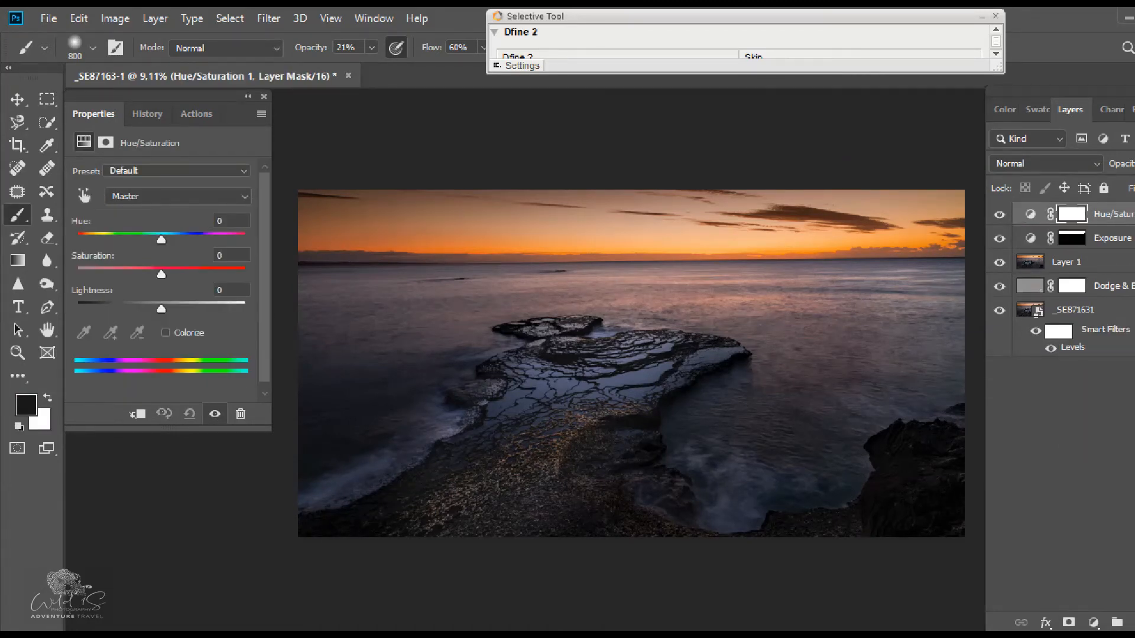
pyautogui.moveTo(1071, 238); pyautogui.dragTo(1071, 214)
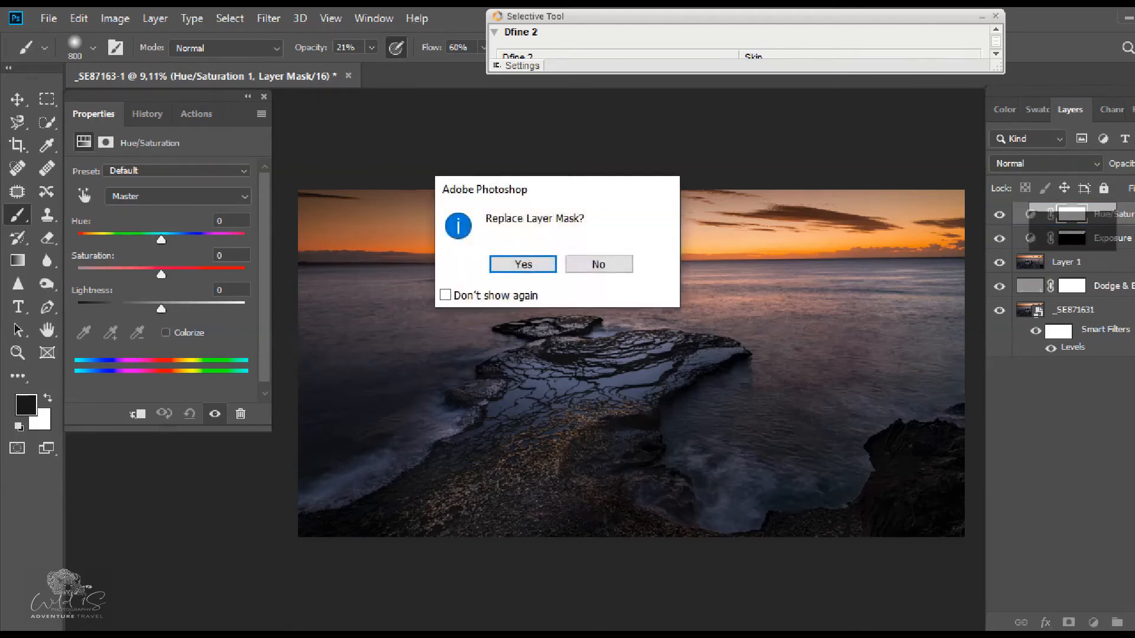
pyautogui.press('Return')
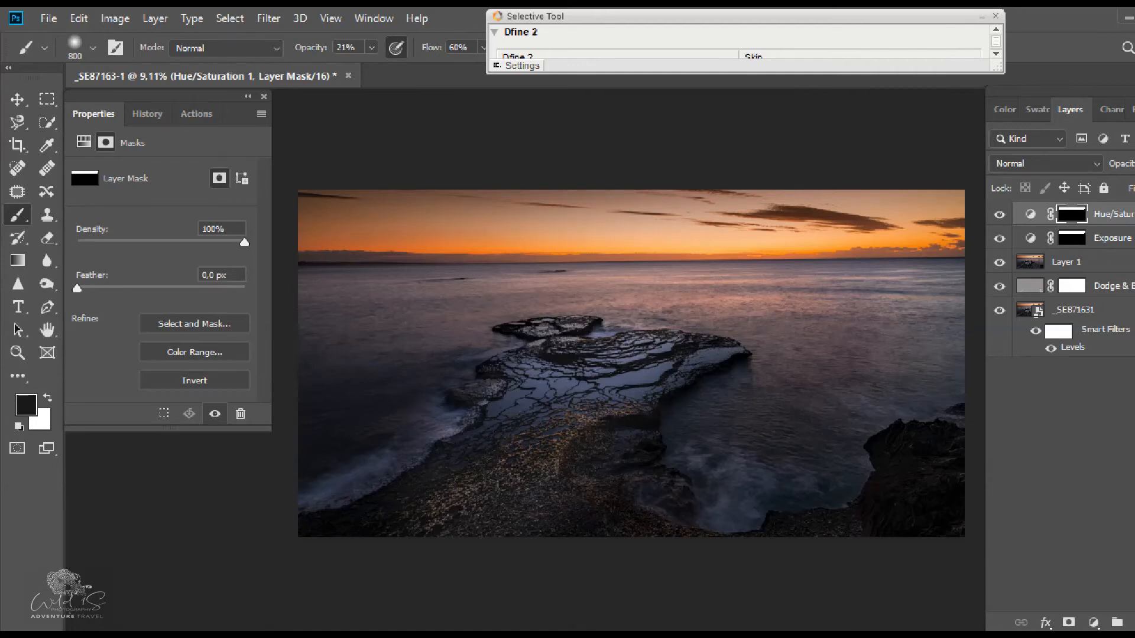
pyautogui.moveTo(77, 288); pyautogui.dragTo(86, 288)
# Step: Set the sky's Hue/Saturation adjustment to hue -2, saturation +6 and lightness -1
pyautogui.click(83, 142)
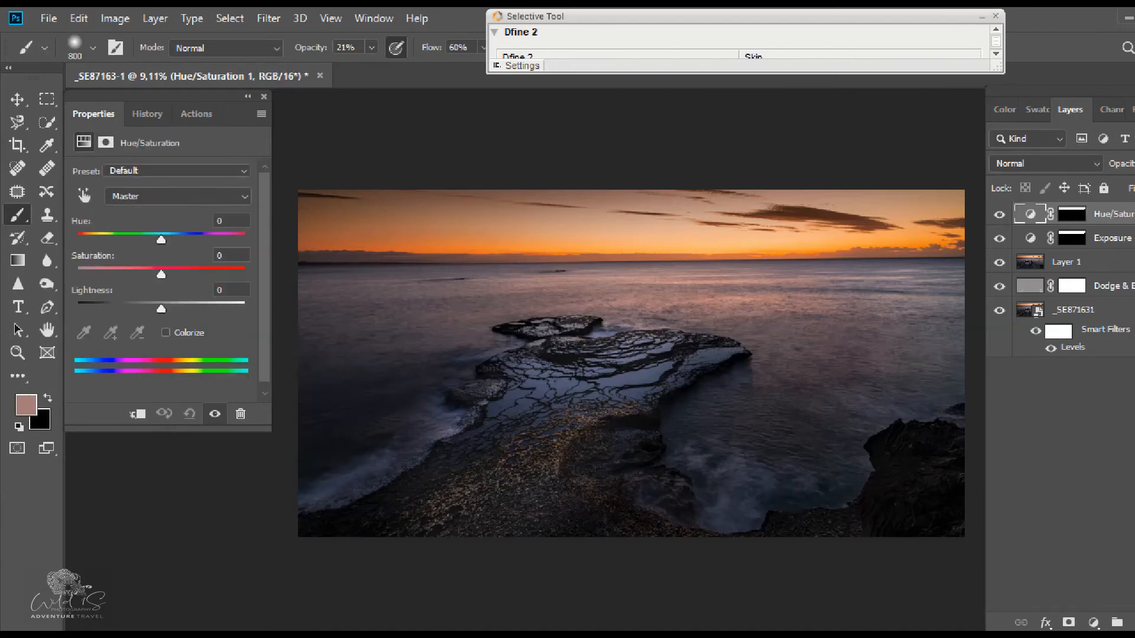
pyautogui.moveTo(161, 240); pyautogui.dragTo(159, 240)
pyautogui.moveTo(161, 275); pyautogui.dragTo(166, 274)
pyautogui.moveTo(160, 308); pyautogui.dragTo(160, 309)
# Step: Compare the sky with and without the Hue/Saturation adjustment, leaving the layer visible
pyautogui.click(998, 214)
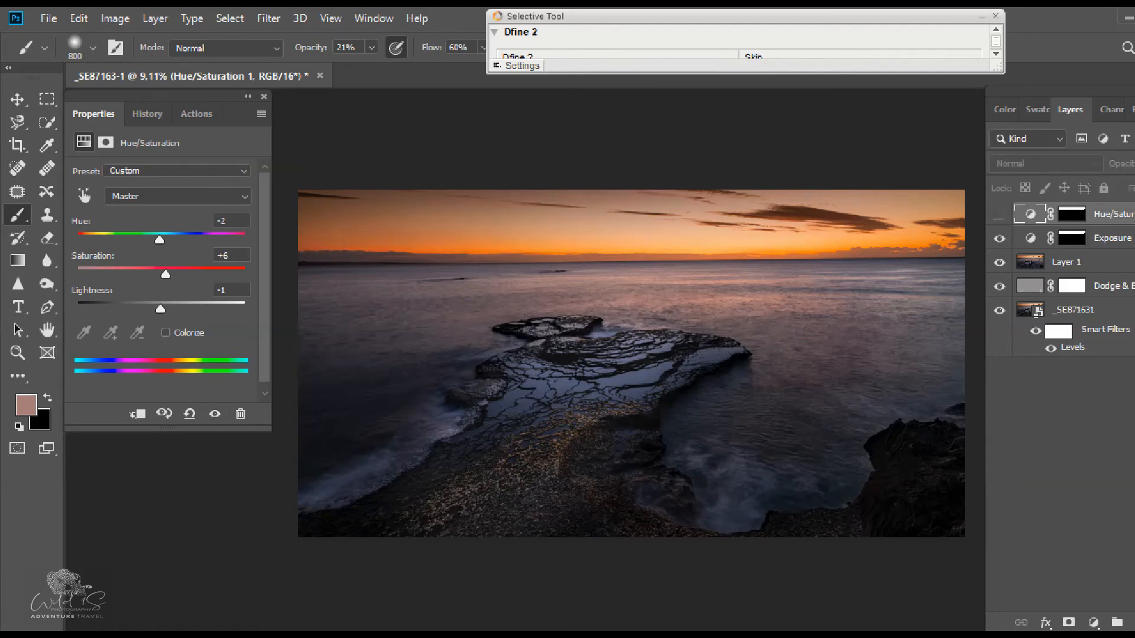
pyautogui.click(998, 214)
pyautogui.click(999, 213)
pyautogui.click(999, 214)
pyautogui.click(998, 214)
pyautogui.click(214, 414)
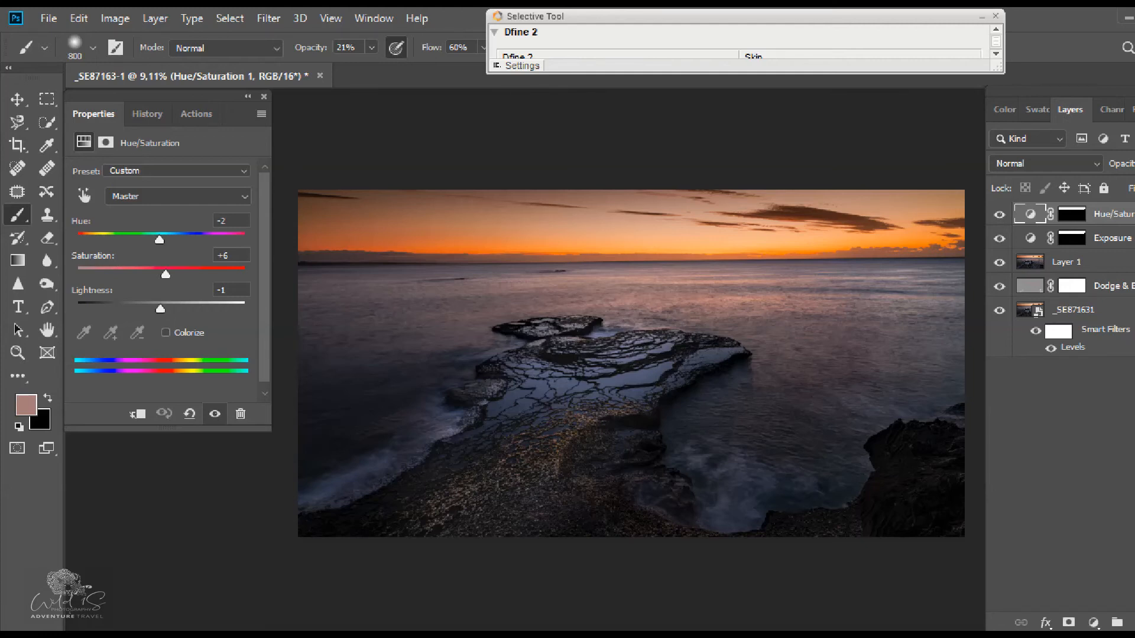
# Step: Stamp all visible layers into a new layer at the top of the stack and apply the Sharpen More filter to it
pyautogui.hotkey('ctrl', 'alt', 'shift', 'e')
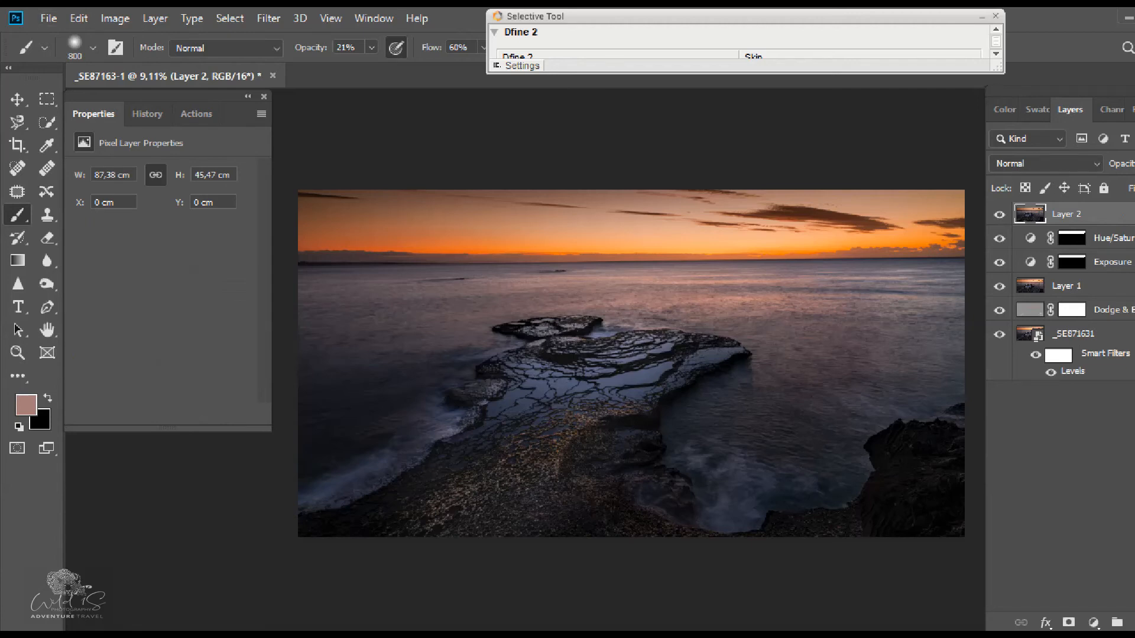
pyautogui.click(268, 19)
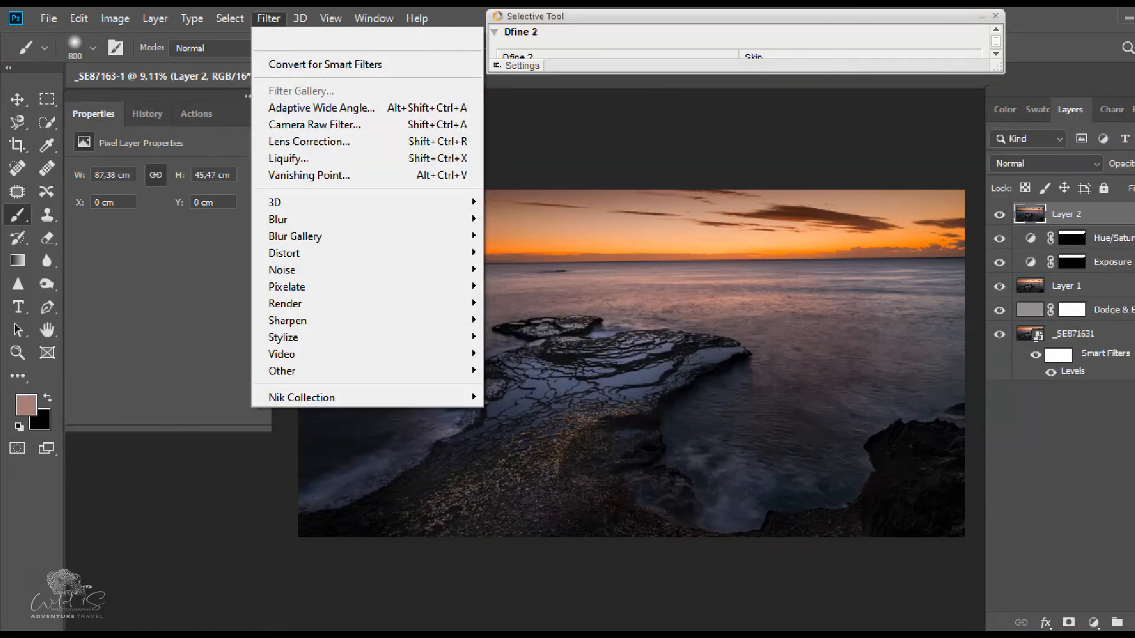
pyautogui.moveTo(287, 320)
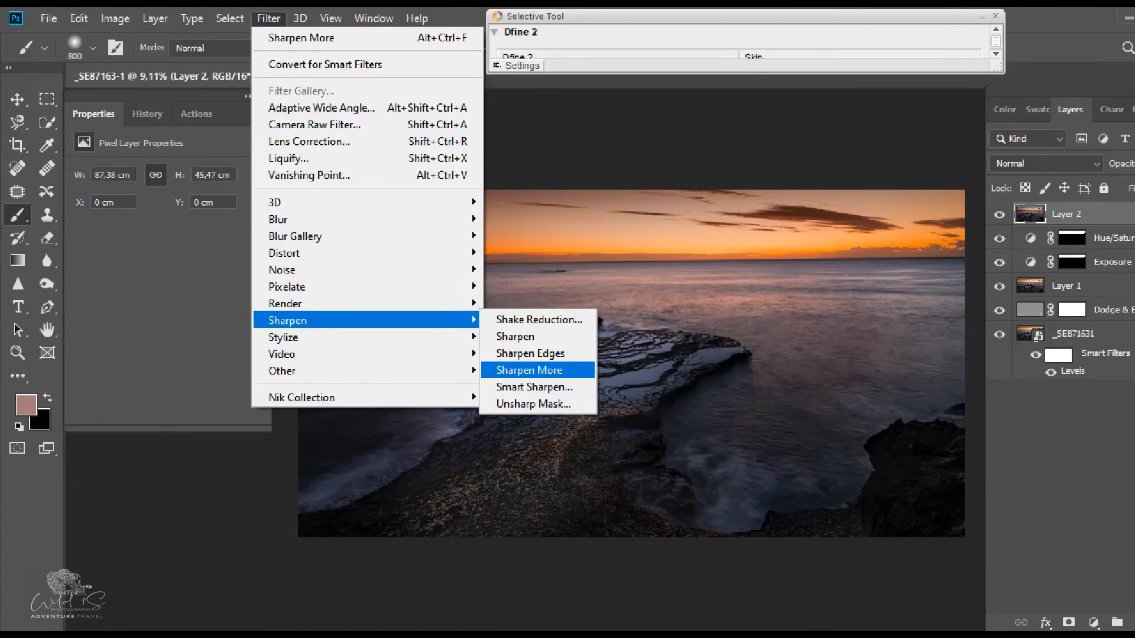
pyautogui.click(529, 370)
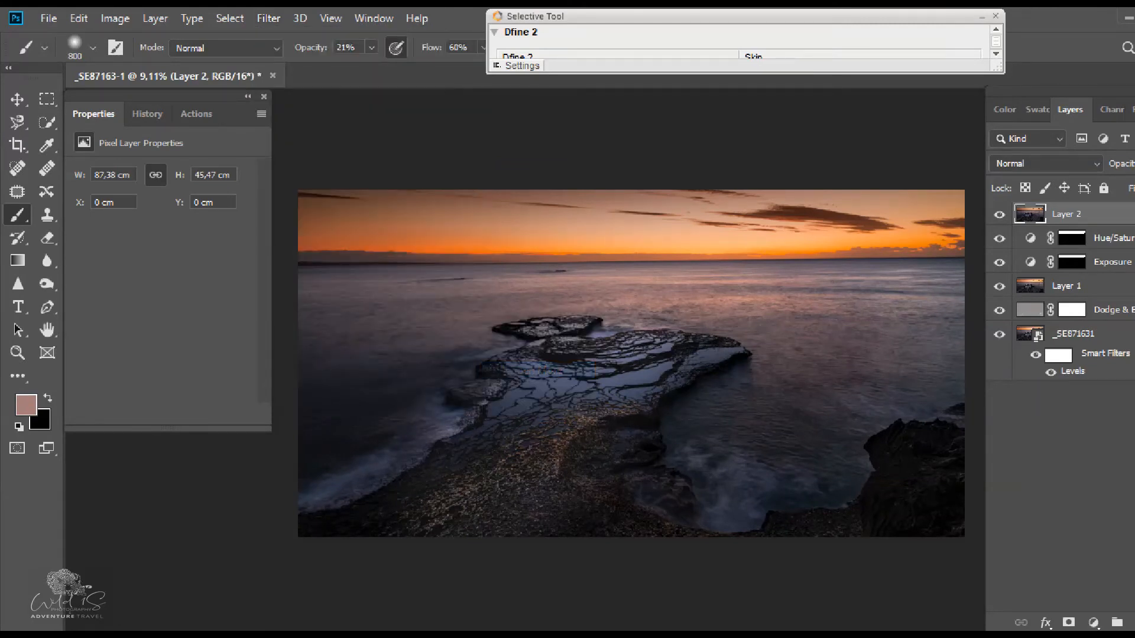
pyautogui.hotkey('ctrl', '+')
pyautogui.hotkey('ctrl', '+')
pyautogui.hotkey('ctrl', '+')
pyautogui.hotkey('ctrl', '+')
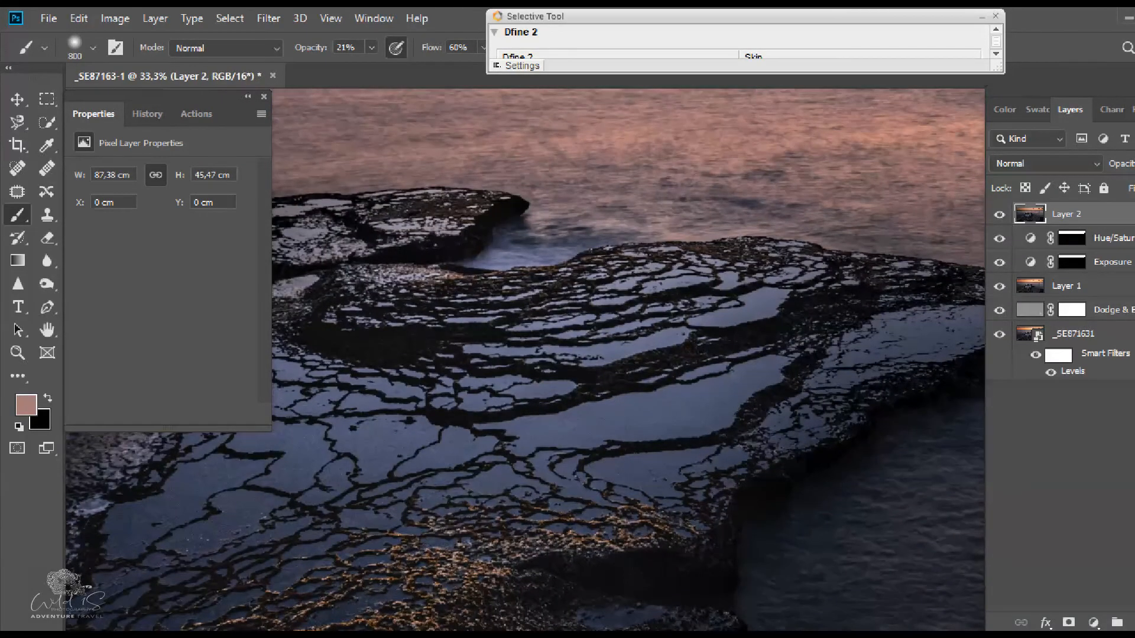
pyautogui.hotkey('ctrl', '0')
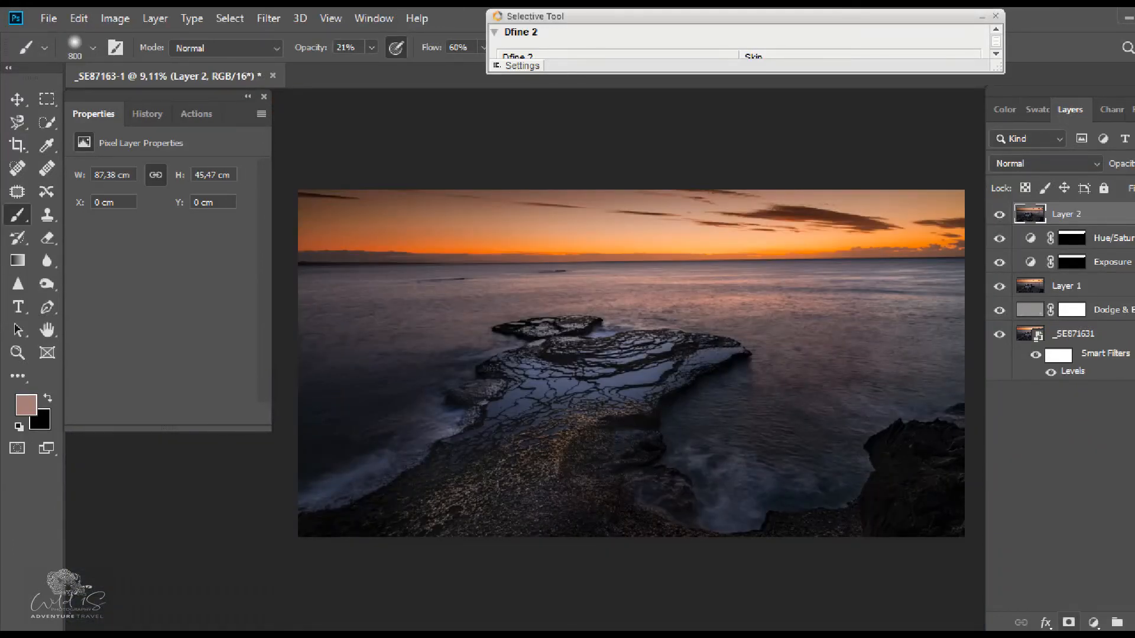
# Step: Mask the sharpened layer to the rocks: paint the central rock black at 100% brush opacity, invert the mask, and paint the right-hand rocks white
pyautogui.click(1067, 623)
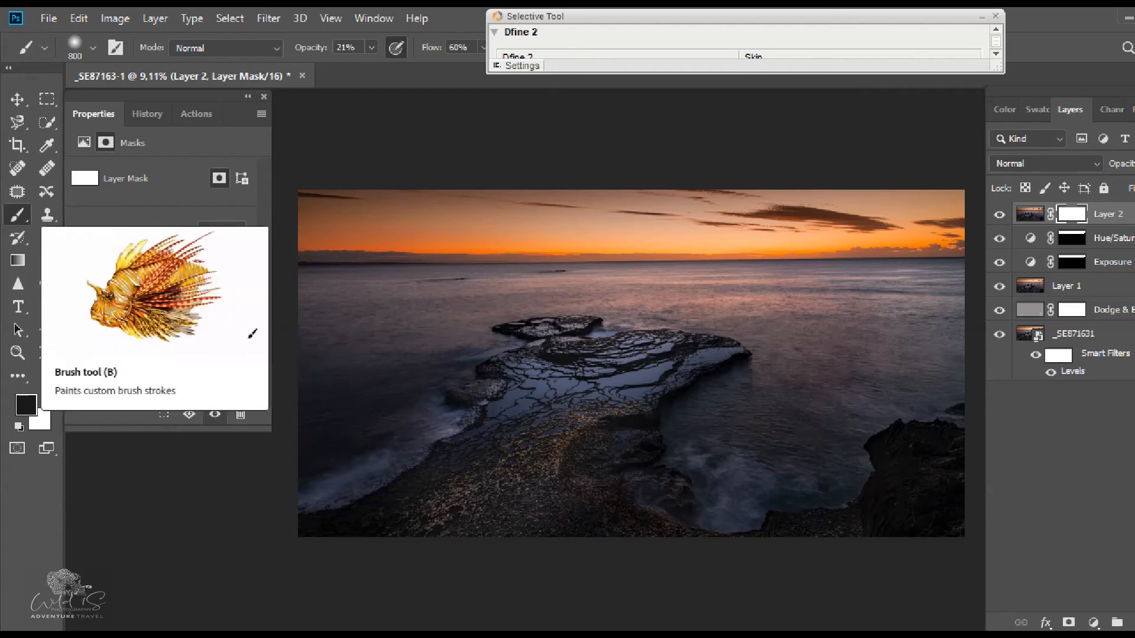
pyautogui.click(371, 47)
pyautogui.moveTo(372, 68); pyautogui.dragTo(436, 67)
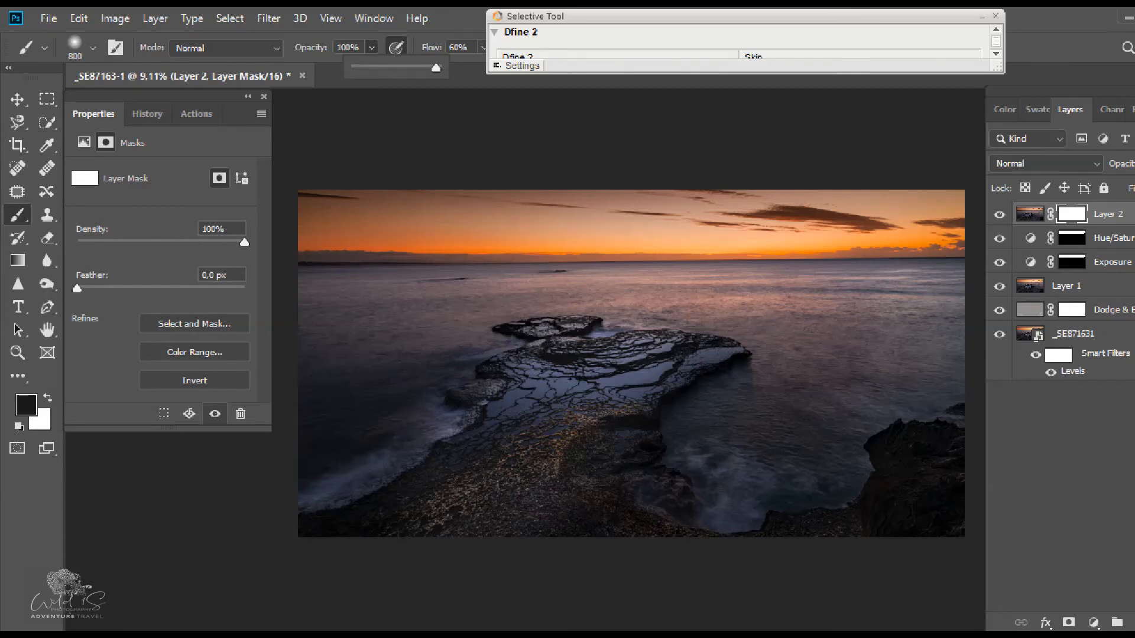
pyautogui.press('Return')
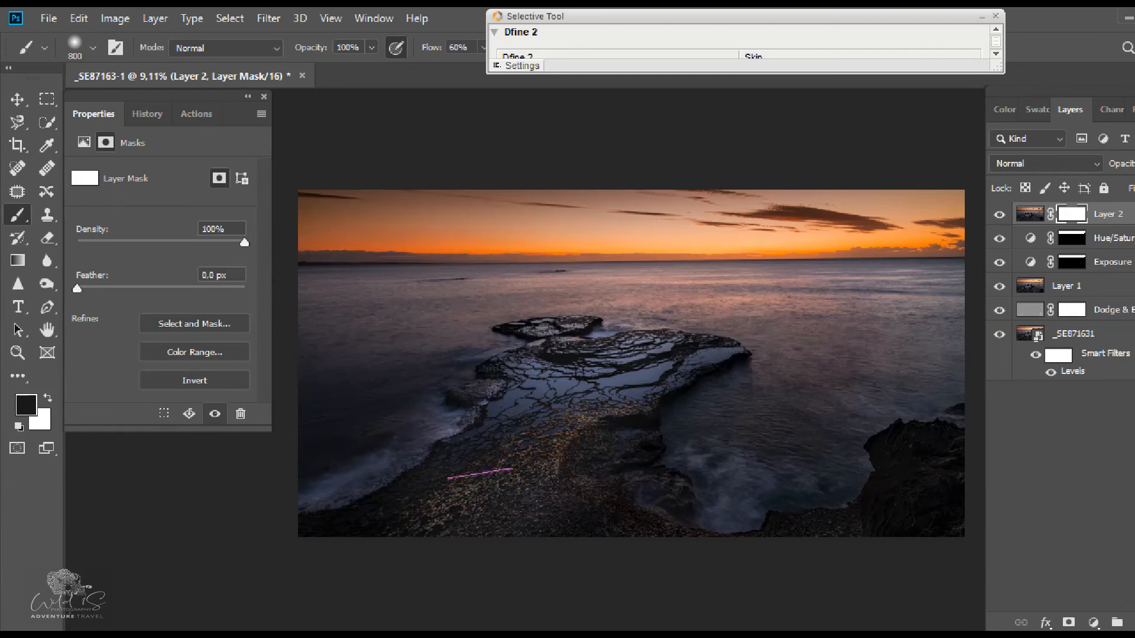
pyautogui.moveTo(518, 419); pyautogui.dragTo(523, 416)
pyautogui.hotkey('ctrl', 'i')
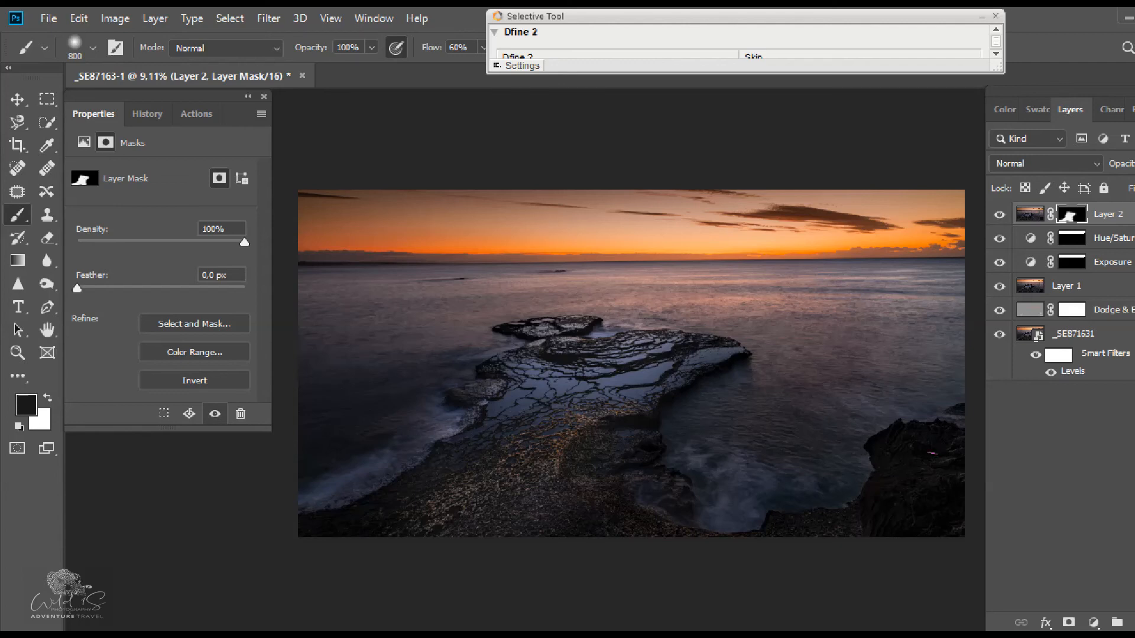
pyautogui.press('x')
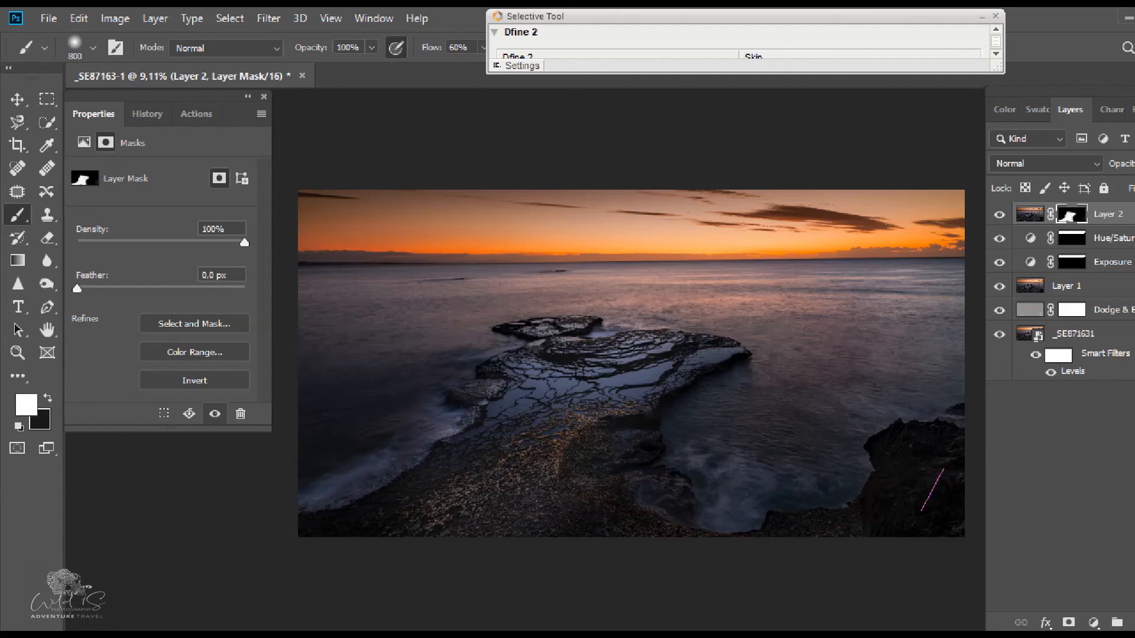
pyautogui.moveTo(948, 516); pyautogui.dragTo(950, 516)
# Step: Compare the rock detail with and without the sharpened layer, leaving it visible with its image rather than its mask selected
pyautogui.hotkey('ctrl', '+')
pyautogui.hotkey('ctrl', '+')
pyautogui.hotkey('ctrl', '+')
pyautogui.hotkey('ctrl', '+')
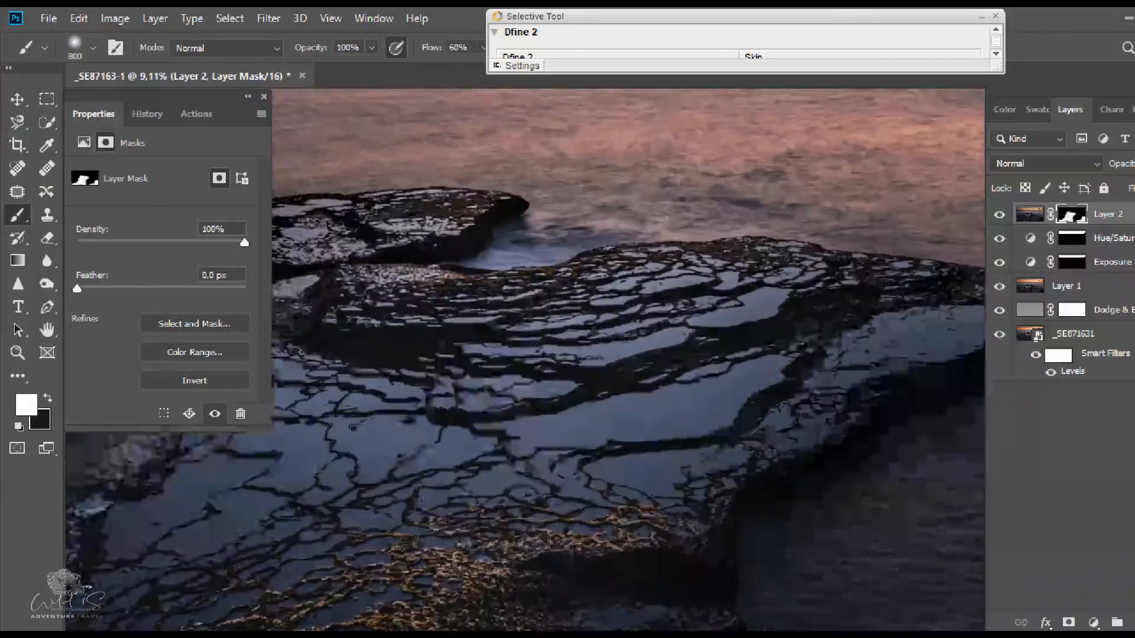
pyautogui.click(998, 215)
pyautogui.click(999, 215)
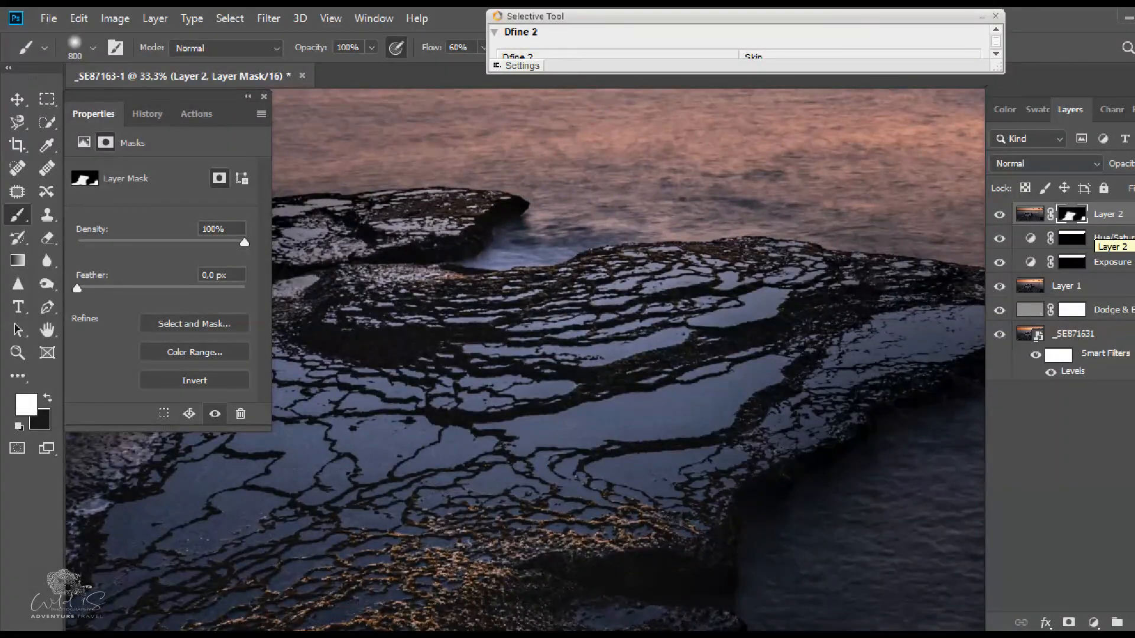
pyautogui.click(1028, 214)
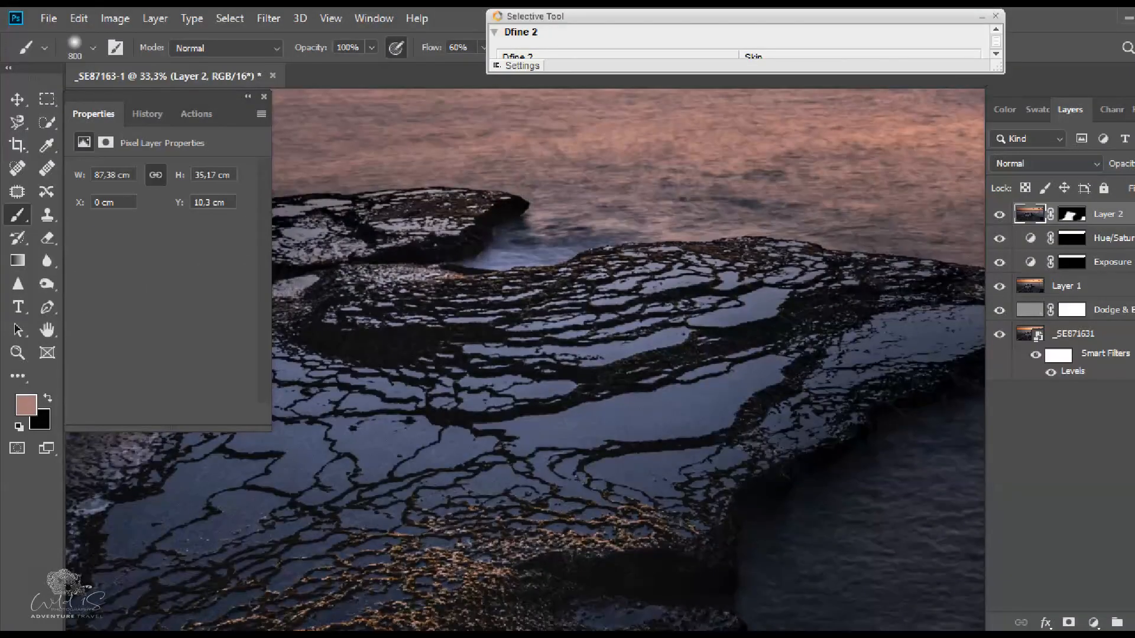
pyautogui.hotkey('ctrl', '0')
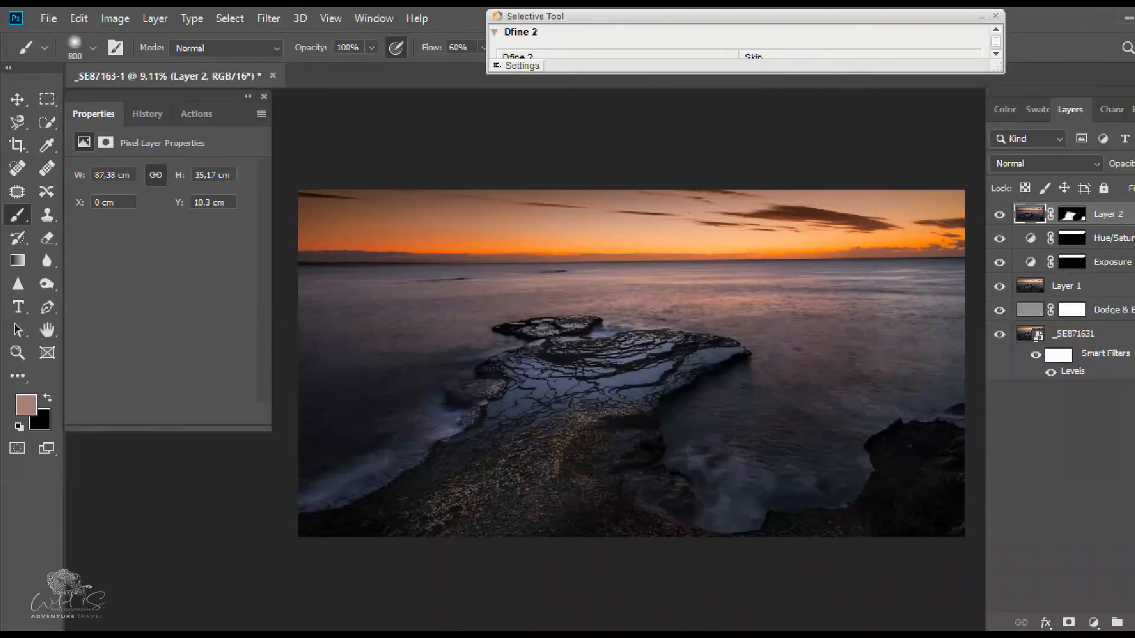